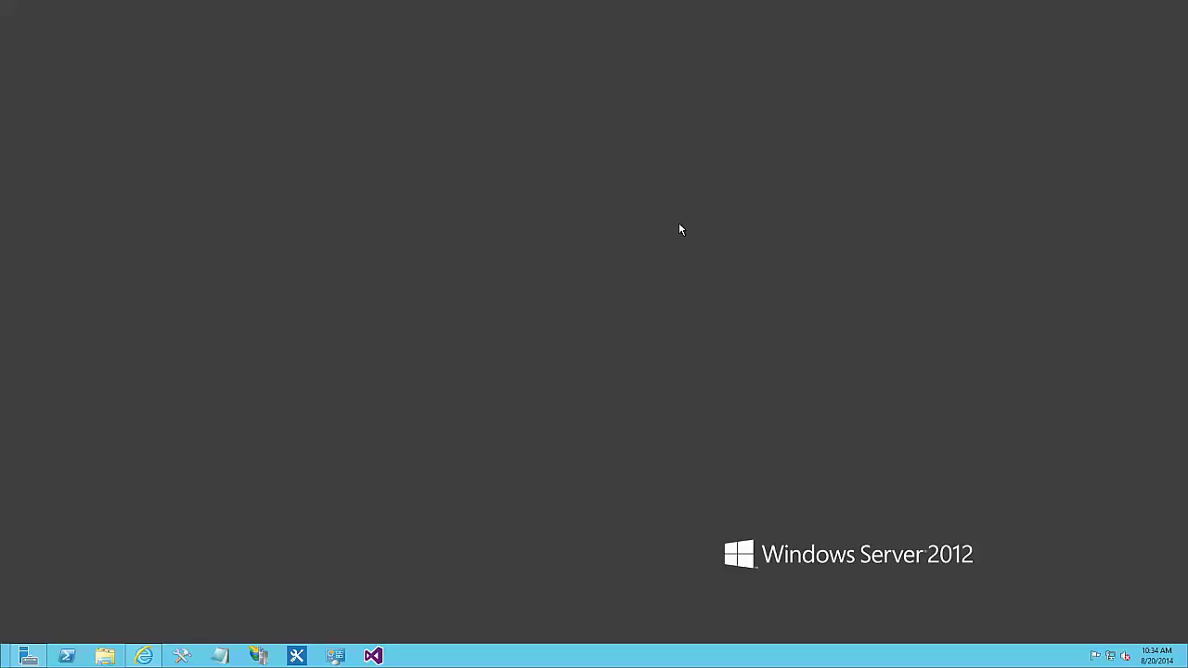
- Open and reload the SPDocKit home page at spdockit.com in Internet Explorer
{"action": "left_click", "coordinate": [146, 652]}
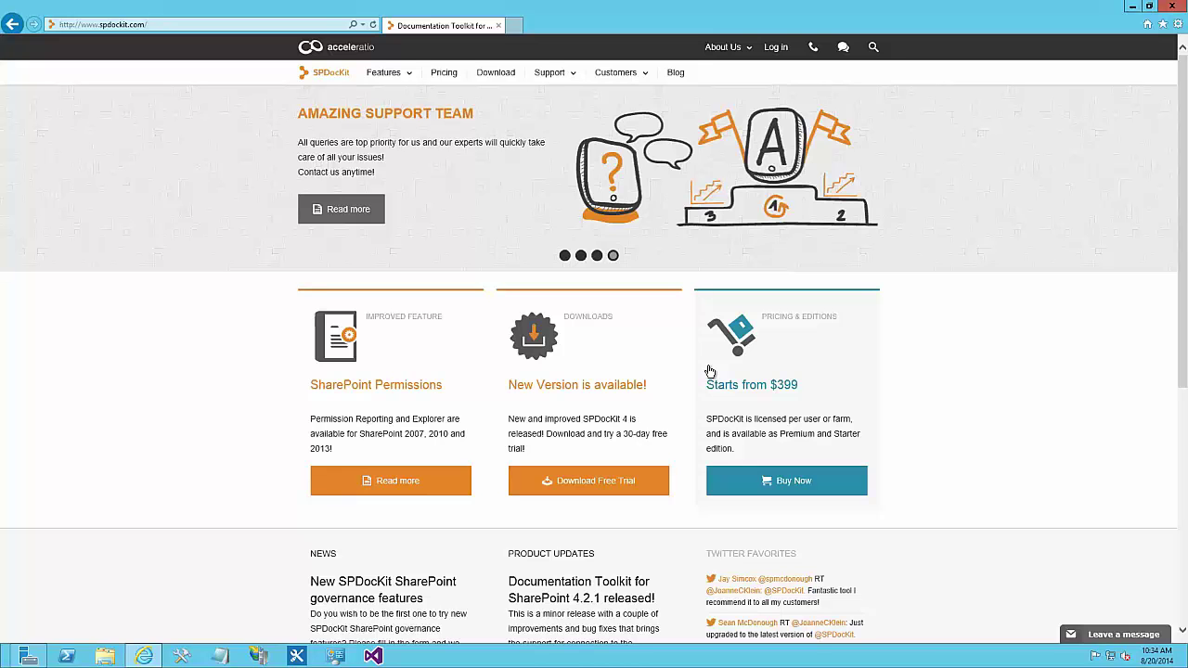
{"action": "left_click", "coordinate": [326, 74]}
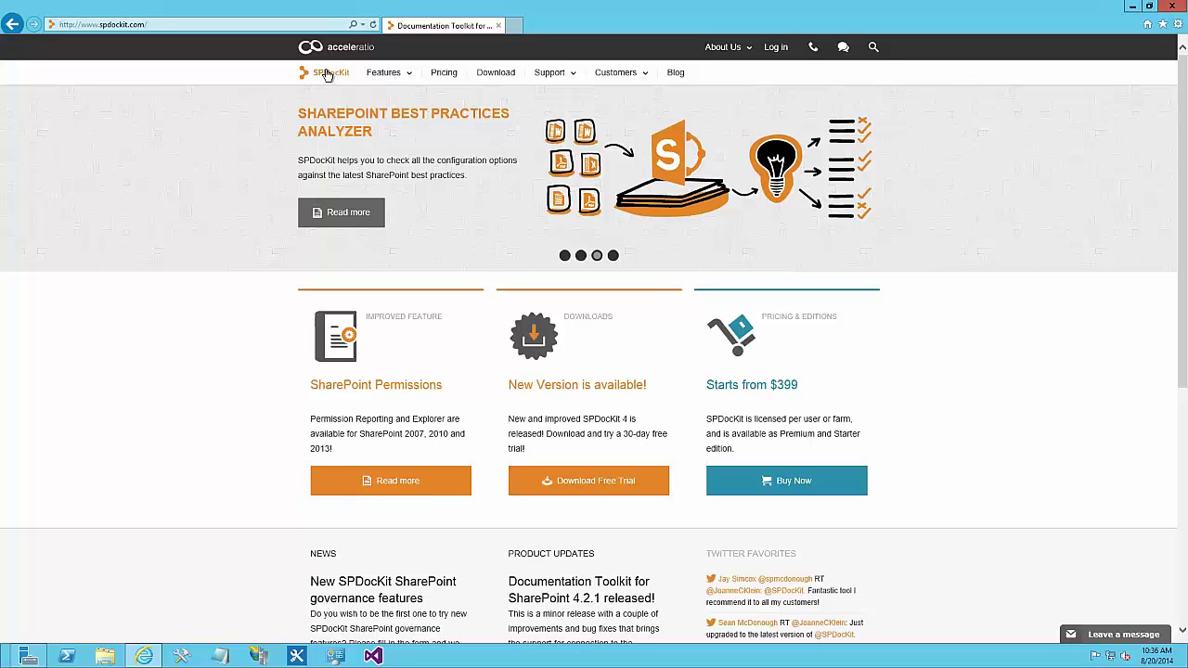
- Go to the SPDocKit download page and scroll through its form
{"action": "left_click", "coordinate": [496, 74]}
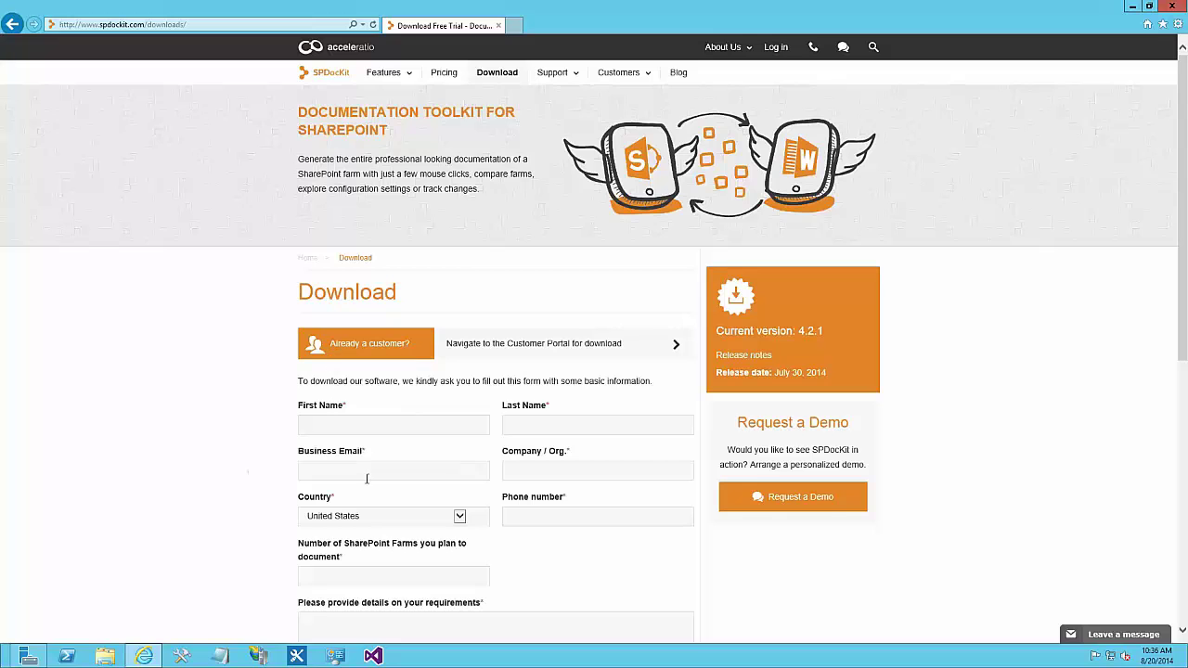
{"action": "scroll", "coordinate": [353, 465], "scroll_direction": "down", "scroll_amount": 1}
{"action": "scroll", "coordinate": [354, 466], "scroll_direction": "up", "scroll_amount": 1}
- Minimize the browser and open the Downloads > SPDocKitSetup folder in File Explorer
{"action": "left_click", "coordinate": [1131, 7]}
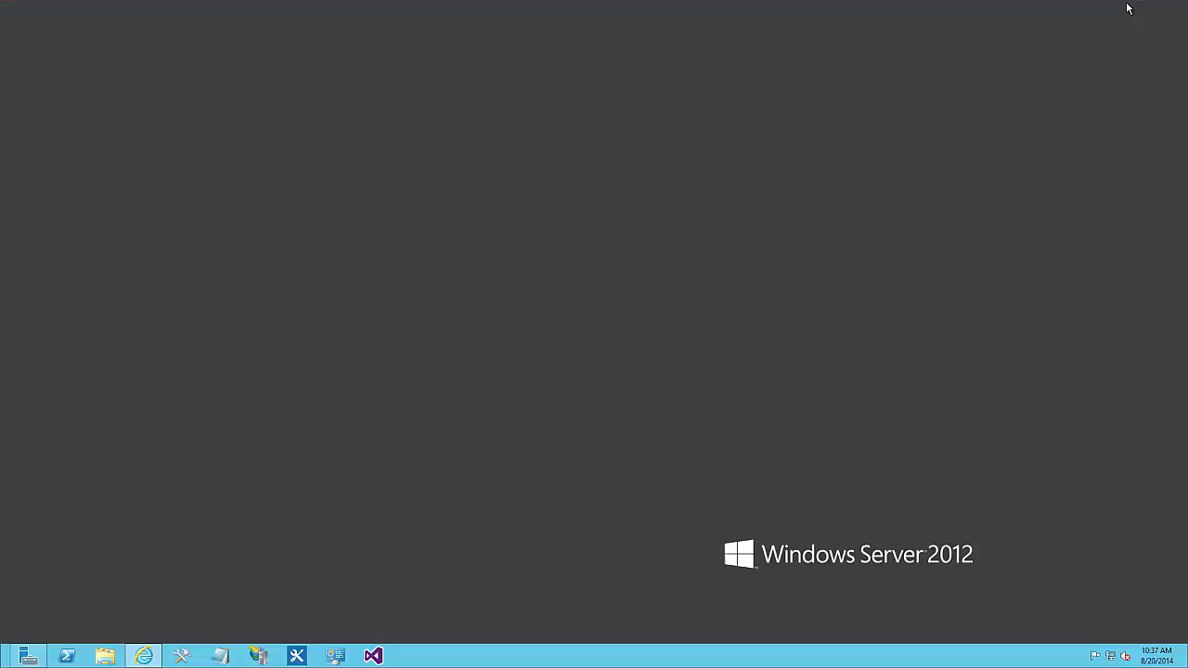
{"action": "left_click", "coordinate": [105, 656]}
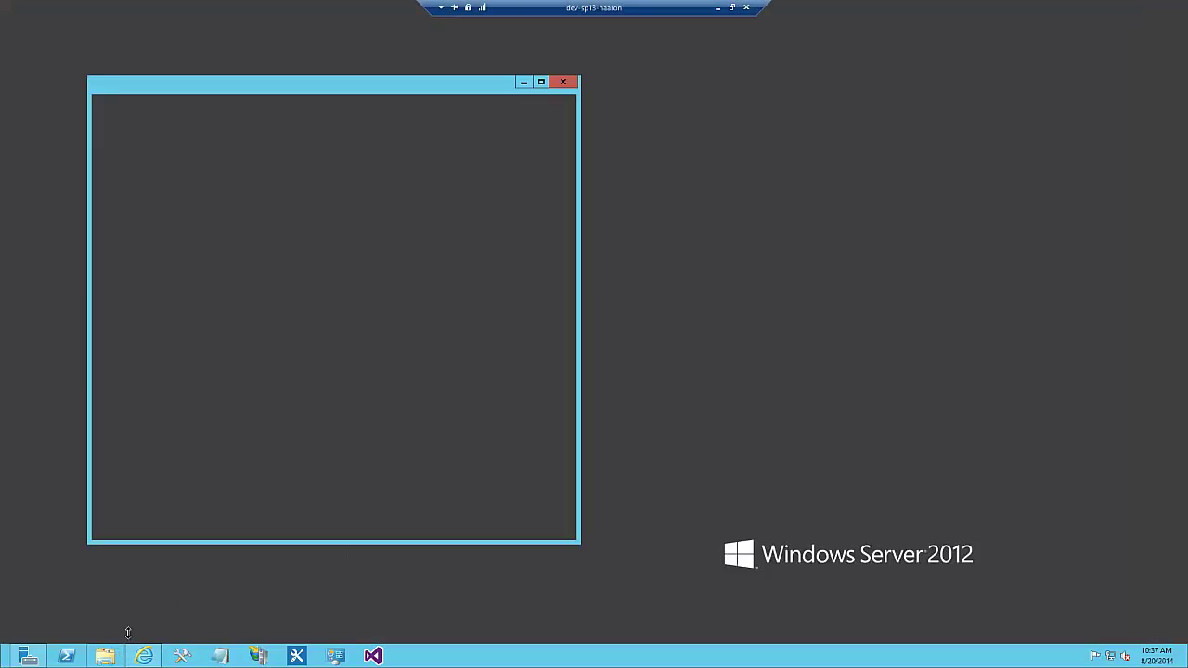
{"action": "left_click", "coordinate": [141, 157]}
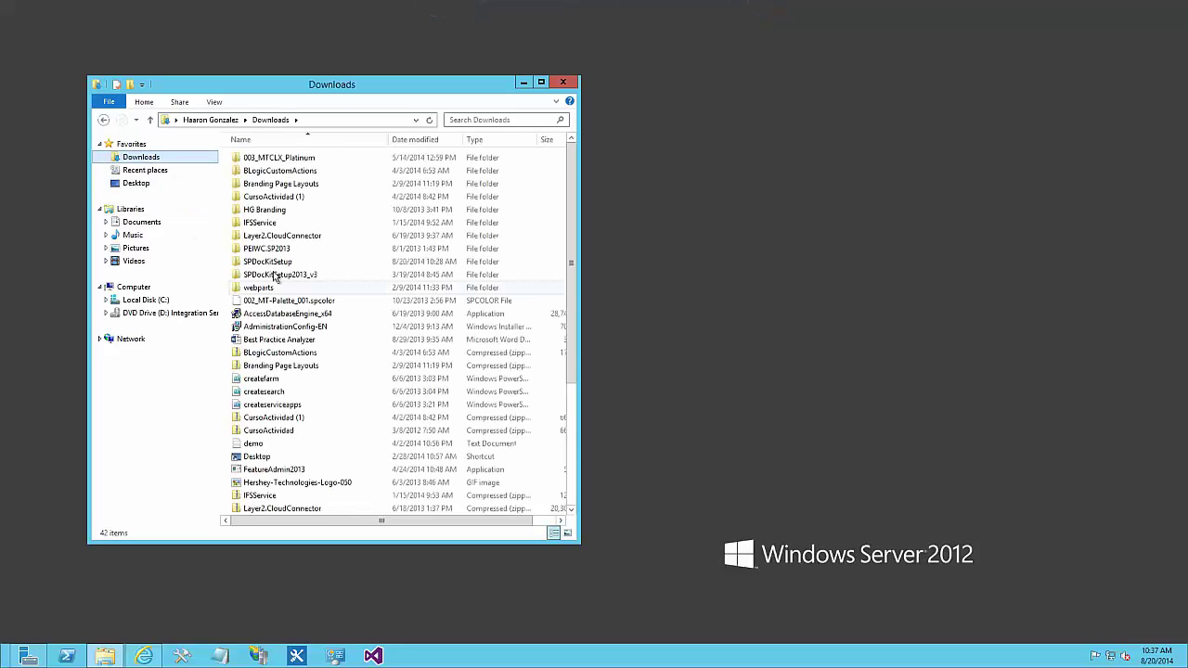
{"action": "double_click", "coordinate": [266, 264]}
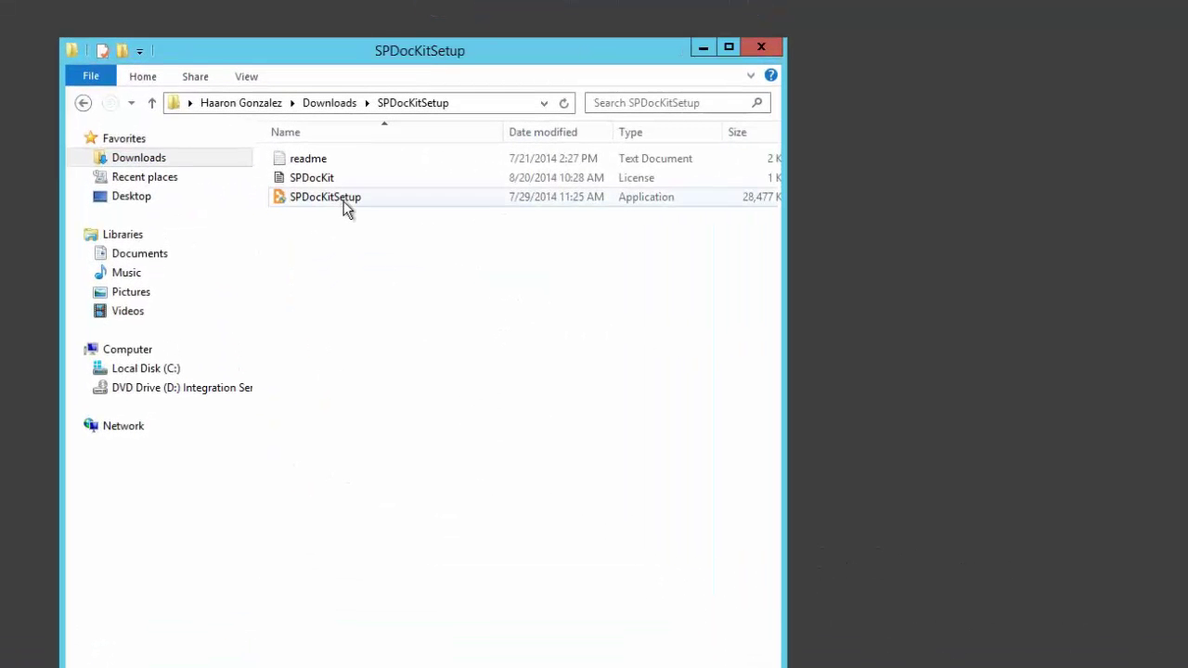
- Run the SPDocKitSetup installer as administrator, approve UAC, and bring the wizard forward
{"action": "right_click", "coordinate": [343, 198]}
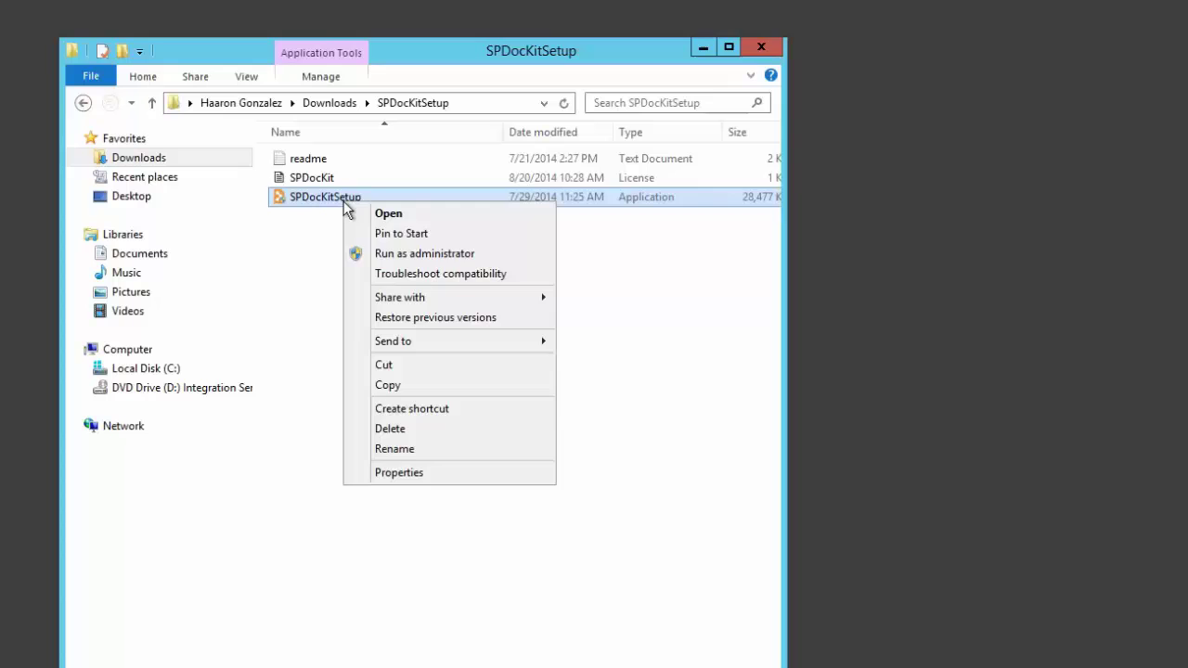
{"action": "left_click", "coordinate": [1038, 322]}
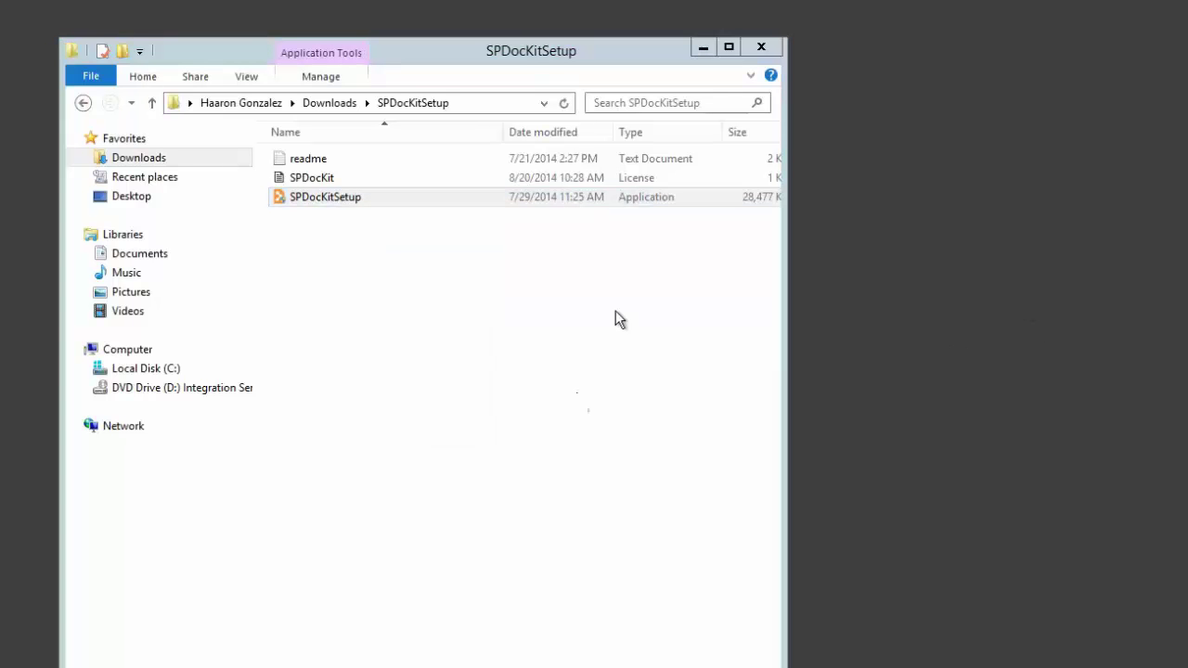
{"action": "right_click", "coordinate": [335, 197]}
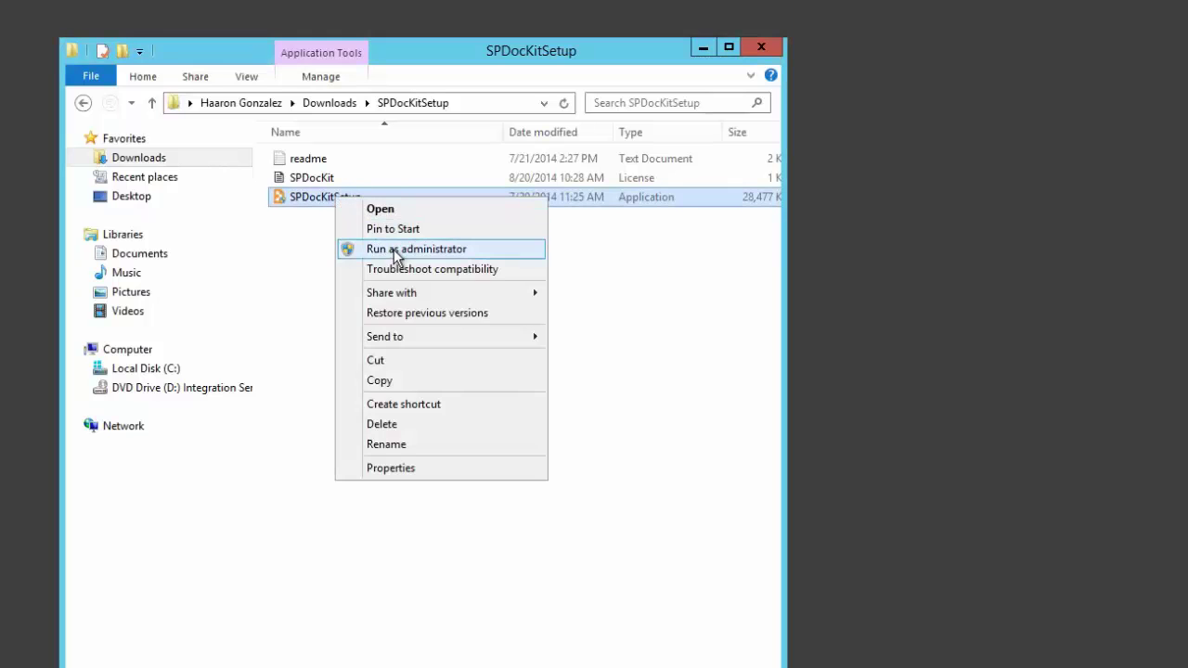
{"action": "left_click", "coordinate": [397, 250]}
{"action": "left_click", "coordinate": [886, 453]}
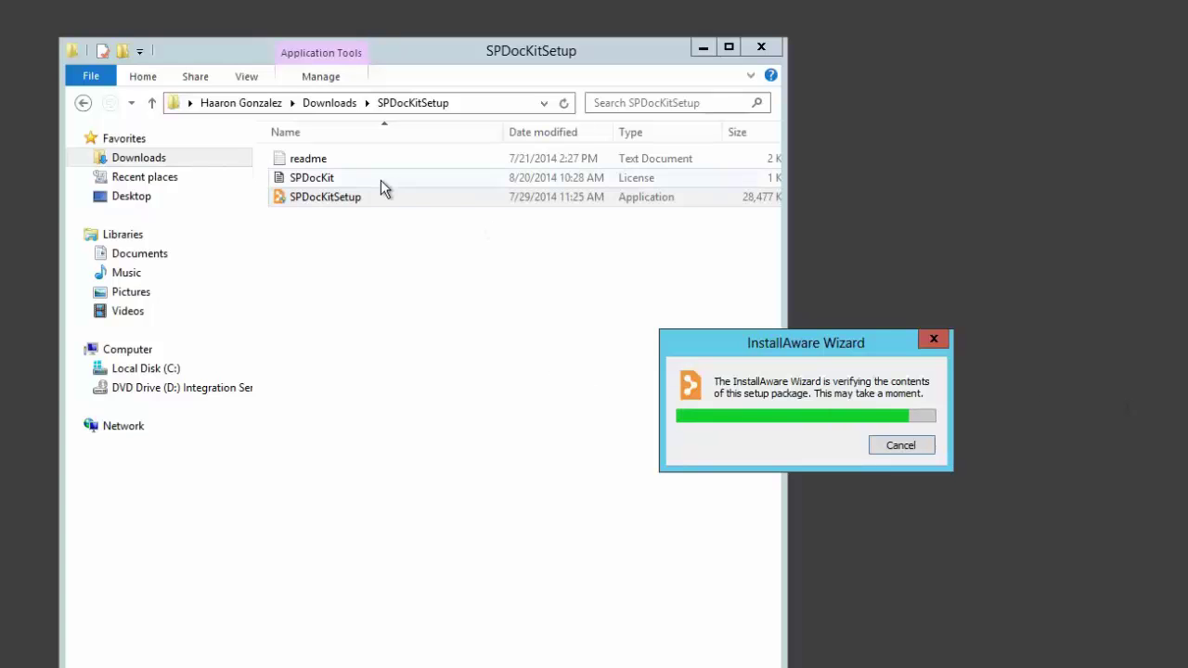
{"action": "left_click", "coordinate": [362, 180]}
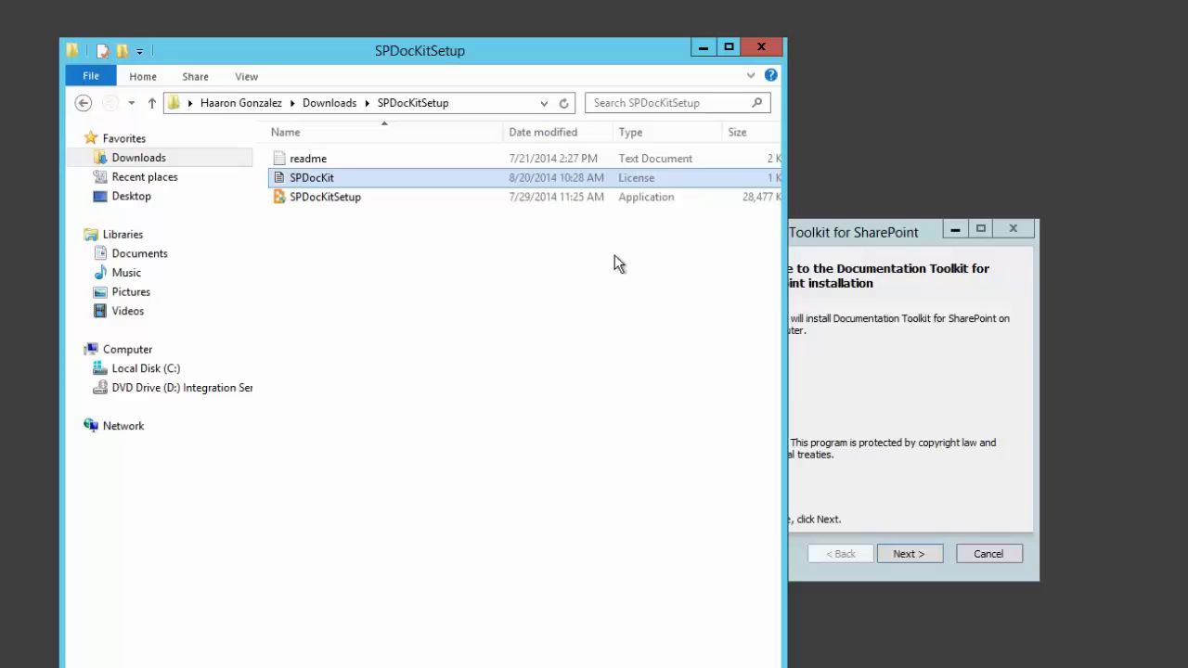
{"action": "left_click", "coordinate": [800, 234]}
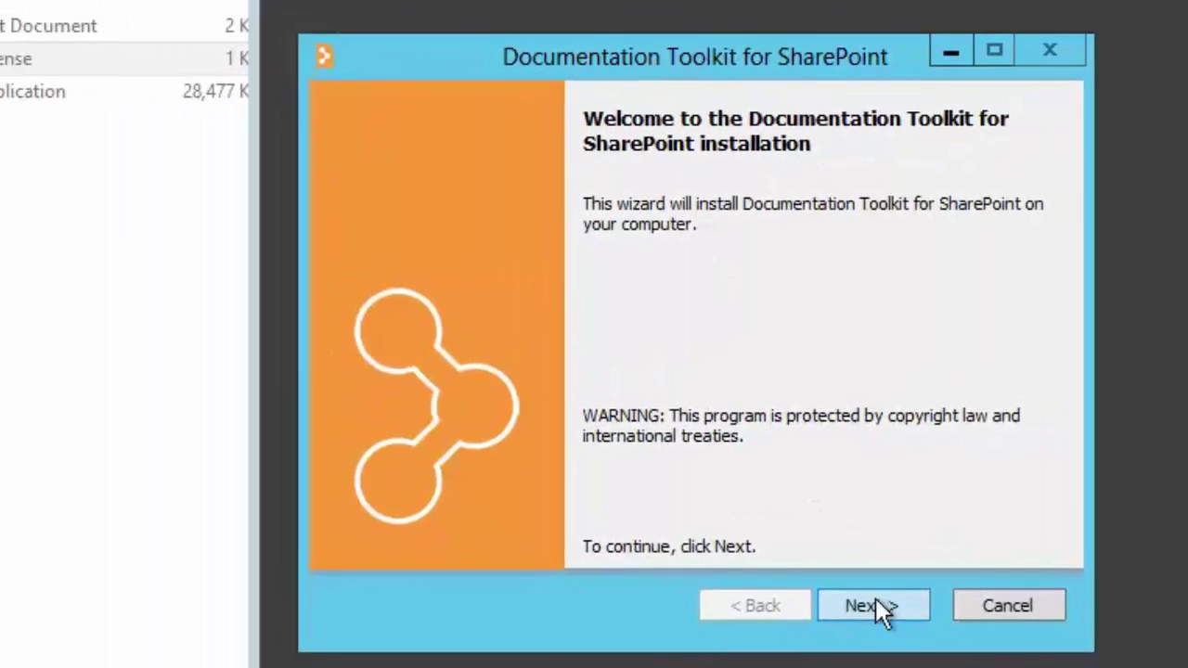
- Accept the license terms and choose the Run usage type to start without installing
{"action": "left_click", "coordinate": [878, 609]}
{"action": "left_click", "coordinate": [370, 533]}
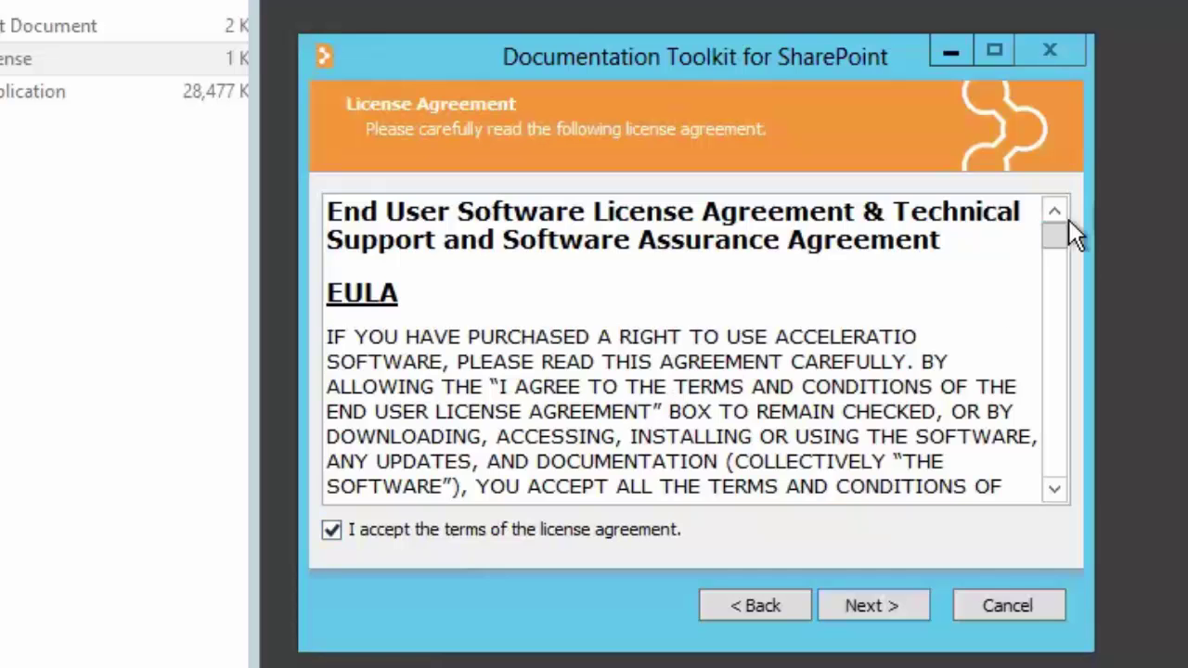
{"action": "left_click_drag", "start_coordinate": [1066, 232], "coordinate": [1043, 208]}
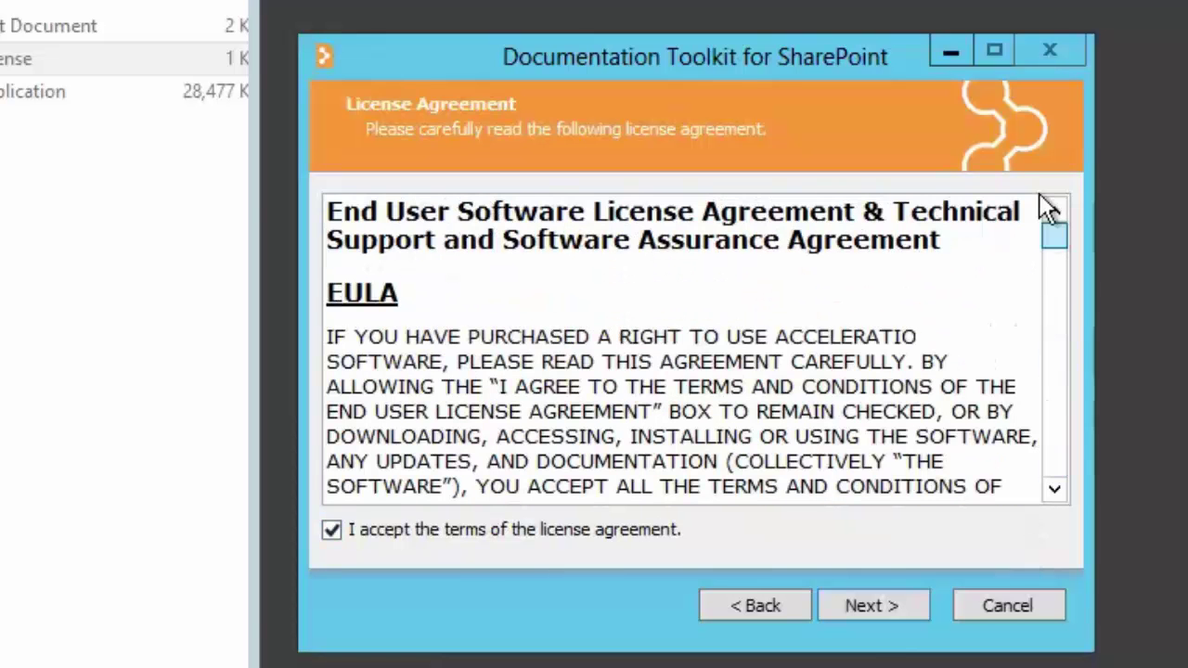
{"action": "left_click", "coordinate": [881, 612]}
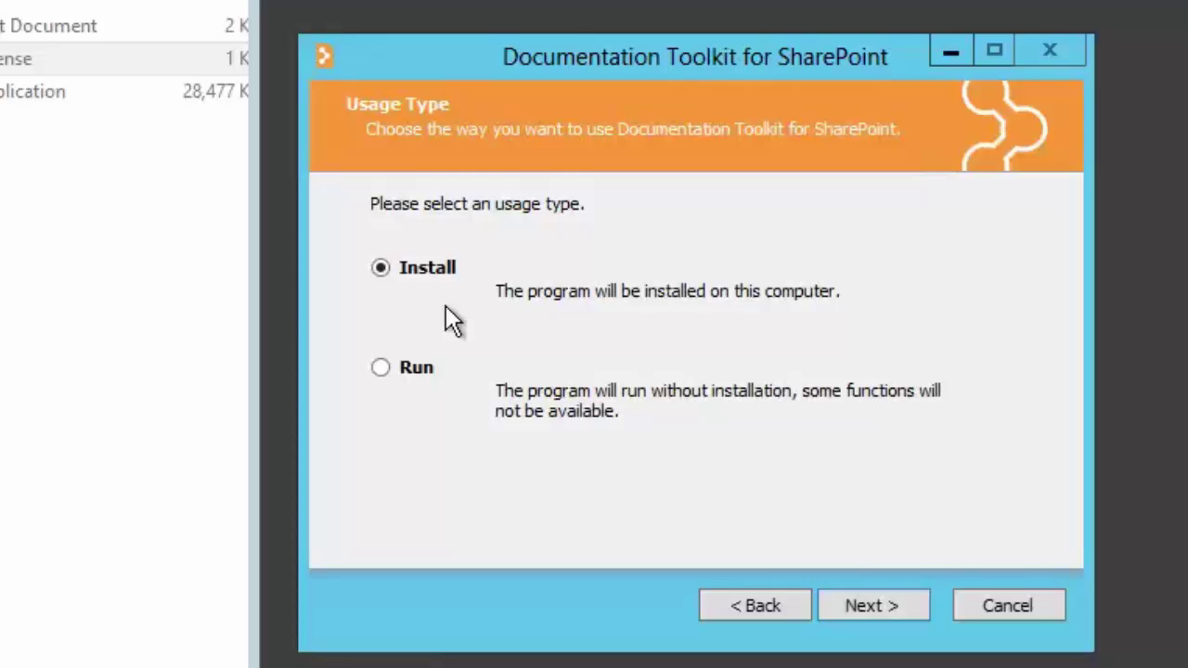
{"action": "left_click", "coordinate": [381, 369]}
{"action": "left_click", "coordinate": [888, 607]}
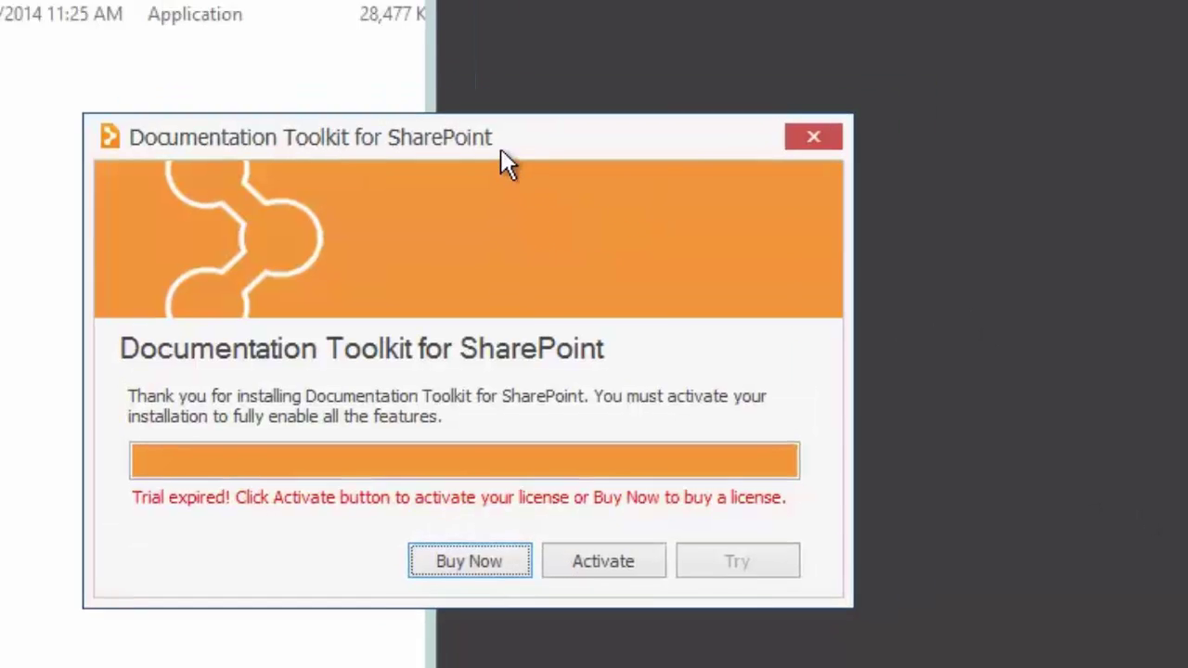
- Move the trial-expired notice aside and set up activation with the Consultant license type
{"action": "left_click_drag", "start_coordinate": [572, 120], "coordinate": [795, 85]}
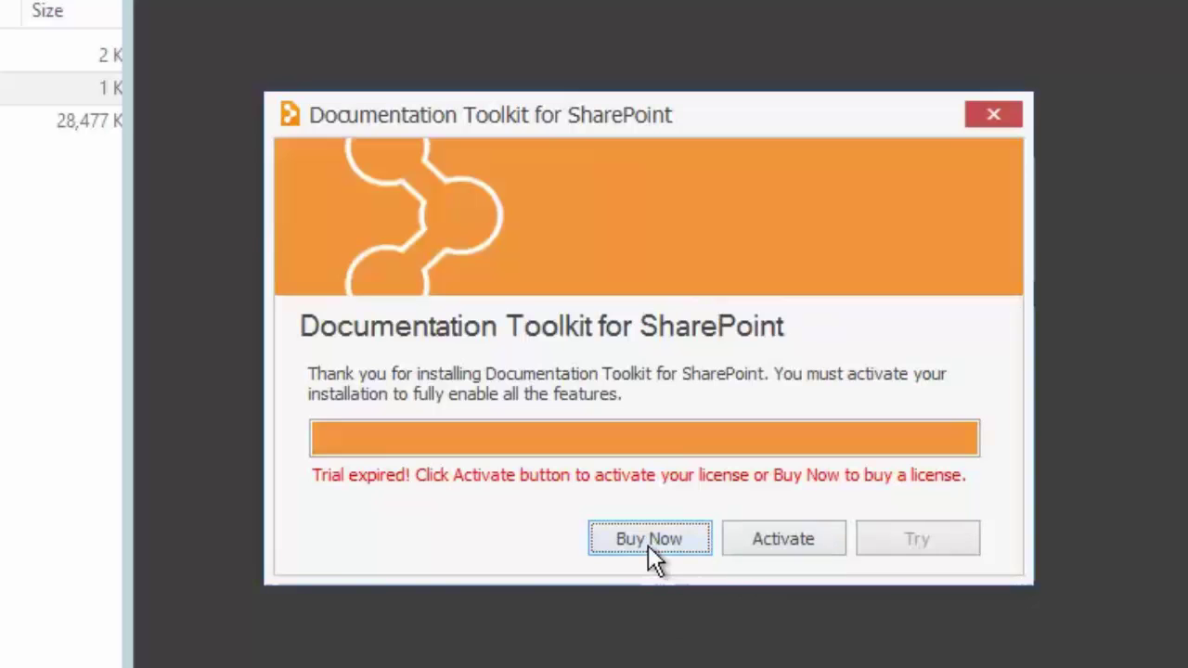
{"action": "left_click", "coordinate": [771, 545]}
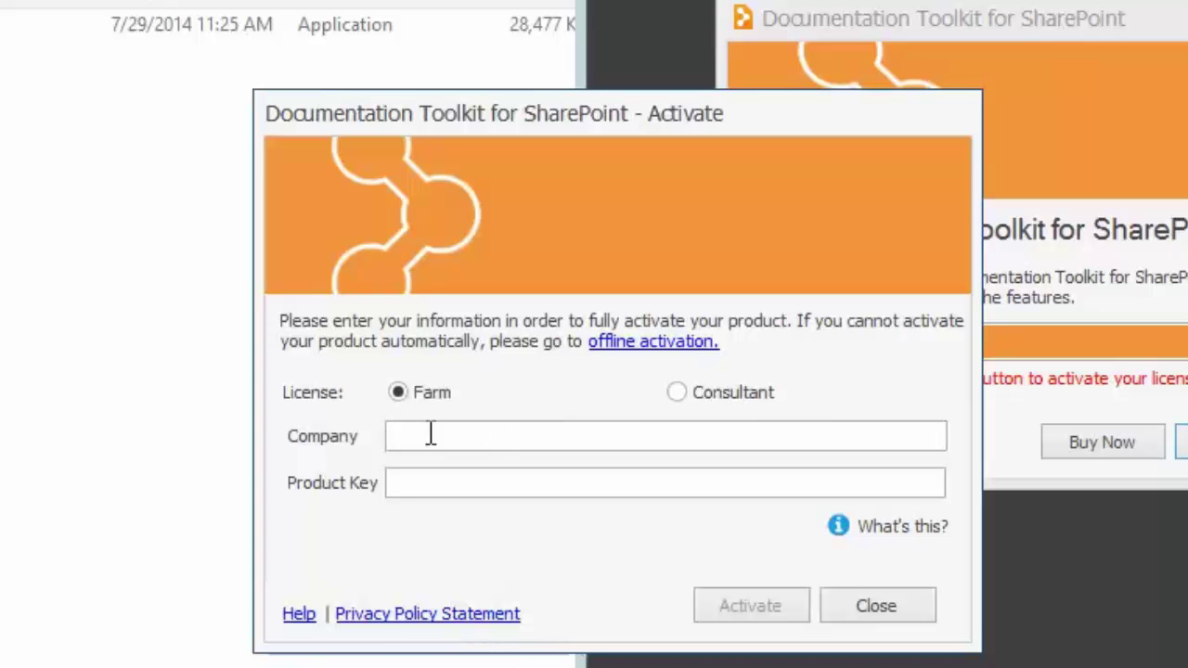
{"action": "left_click", "coordinate": [397, 390]}
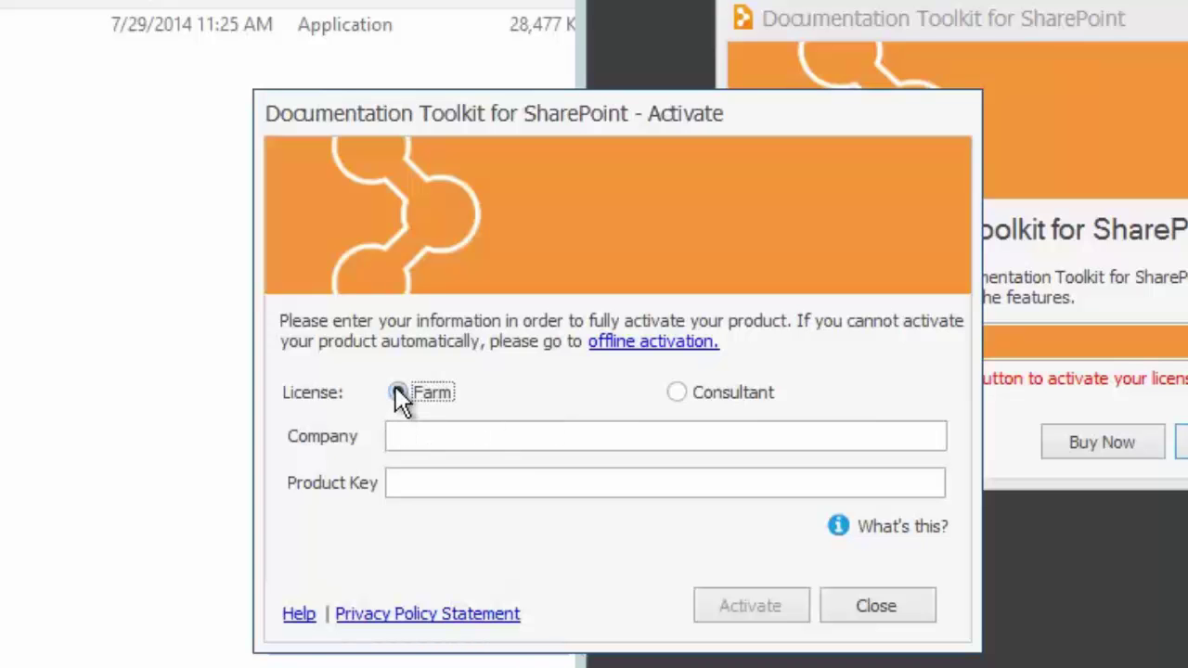
{"action": "left_click", "coordinate": [681, 399]}
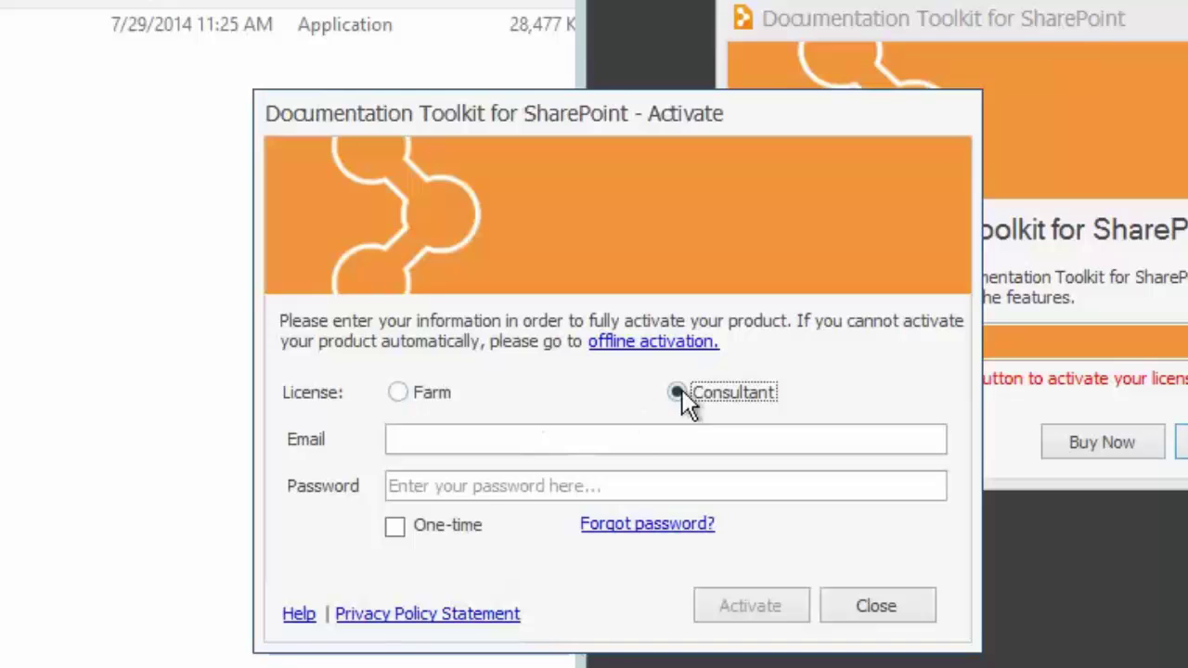
{"action": "left_click", "coordinate": [455, 447]}
{"action": "key", "text": "Tab"}
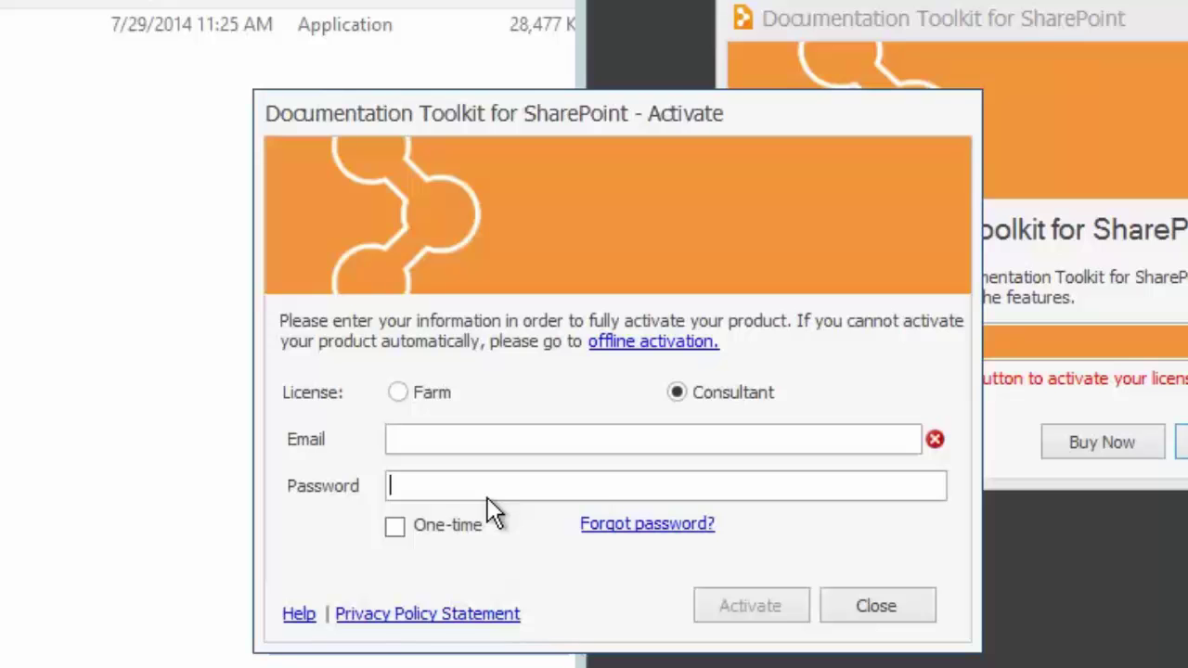
- Activate offline as one-time activation using the SPDocKit license file from Downloads > SPDocKitSetup
{"action": "left_click", "coordinate": [633, 345]}
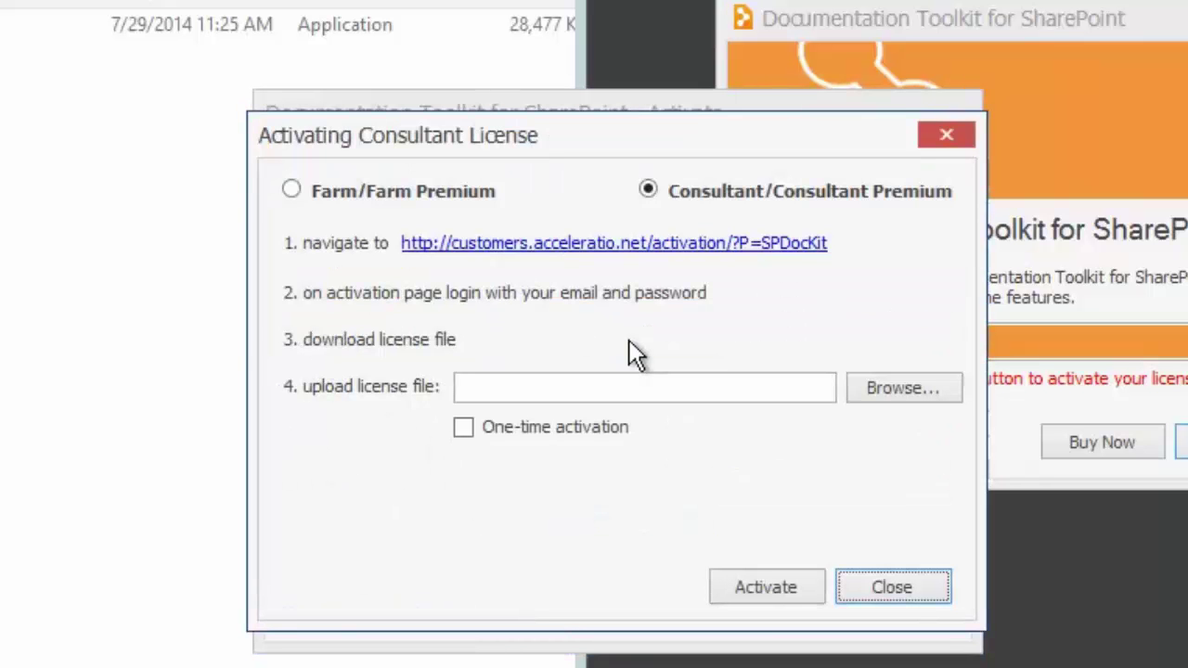
{"action": "left_click", "coordinate": [647, 191]}
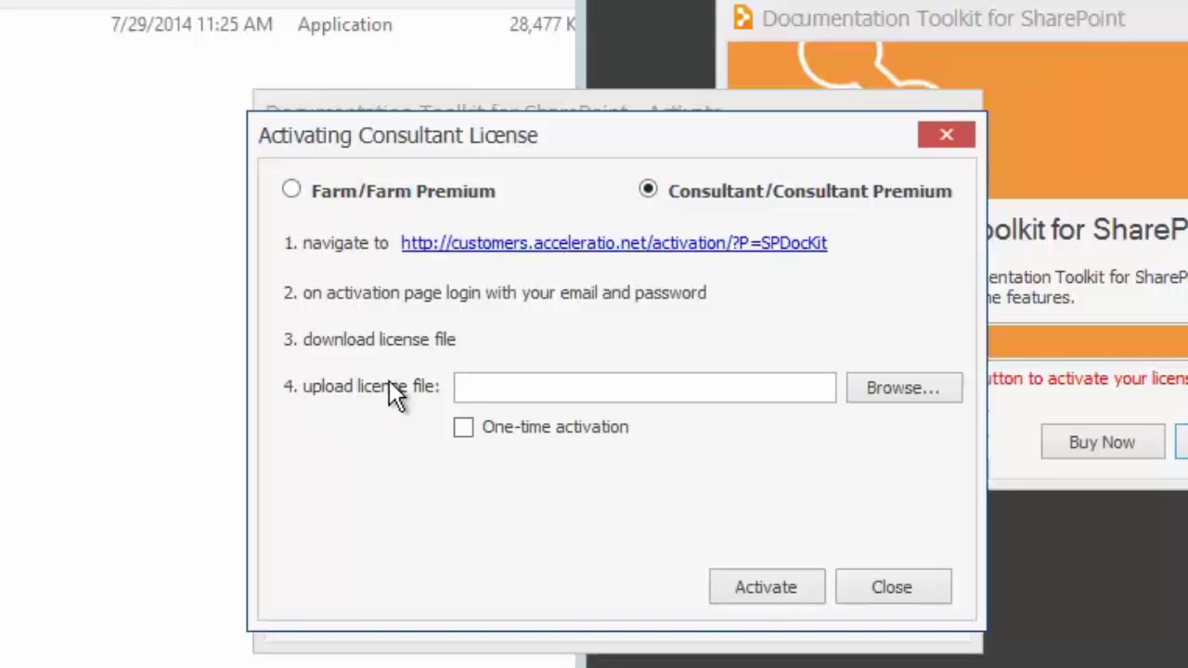
{"action": "left_click", "coordinate": [874, 402]}
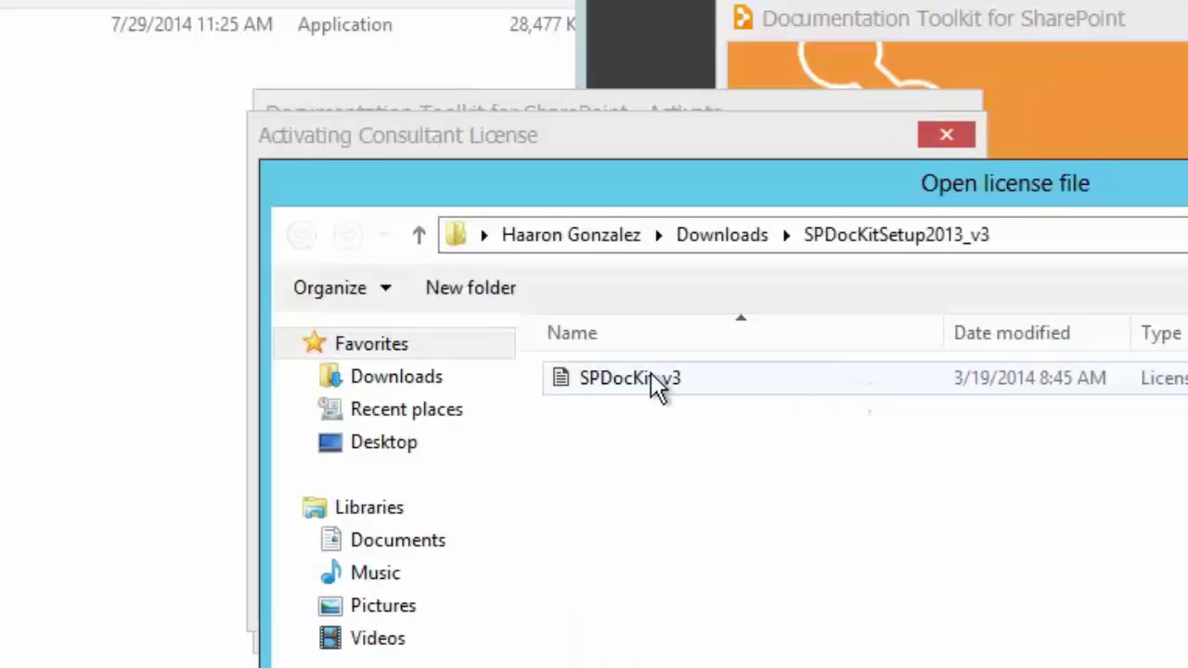
{"action": "left_click", "coordinate": [651, 377]}
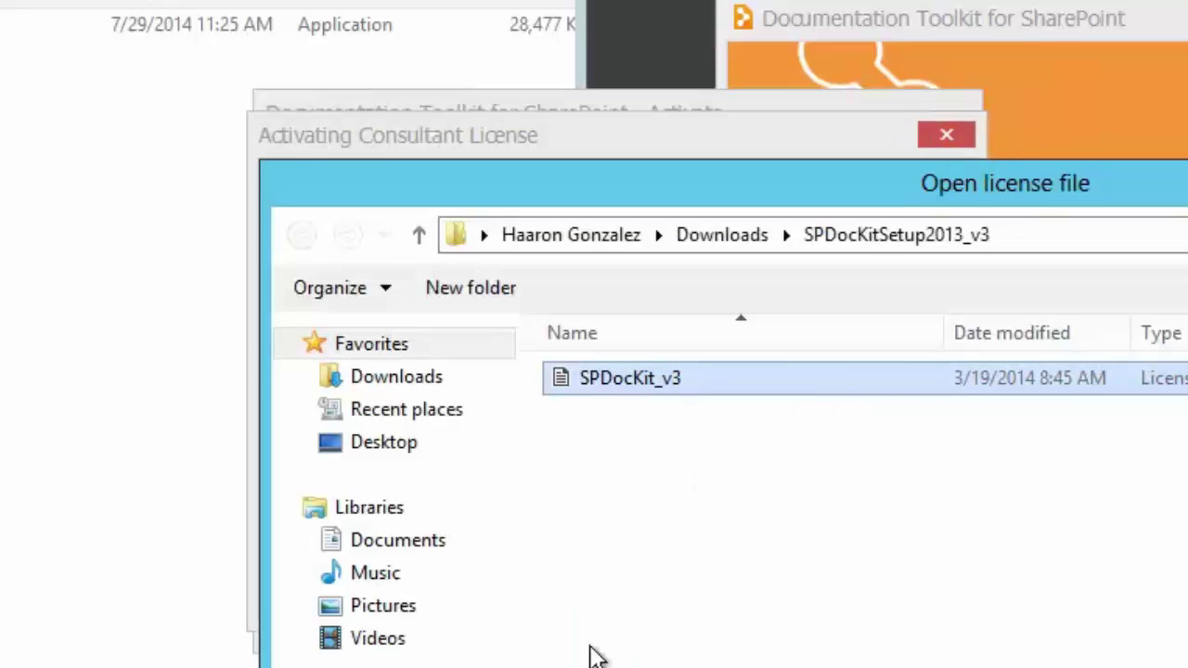
{"action": "left_click", "coordinate": [468, 383]}
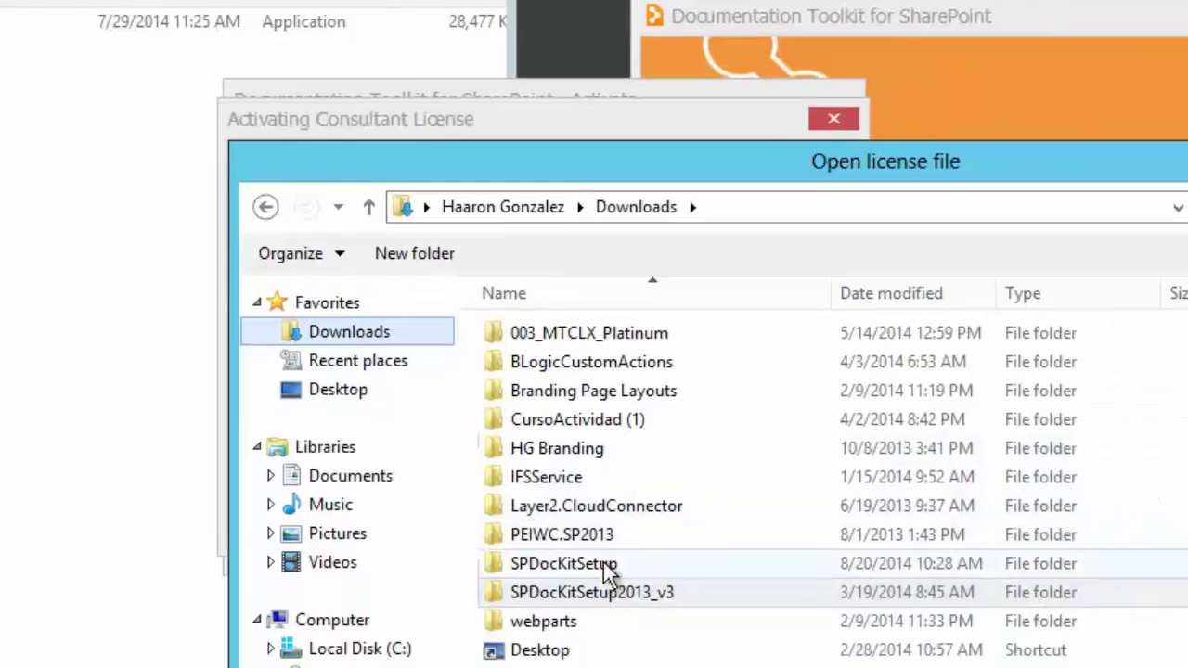
{"action": "double_click", "coordinate": [640, 639]}
{"action": "double_click", "coordinate": [400, 240]}
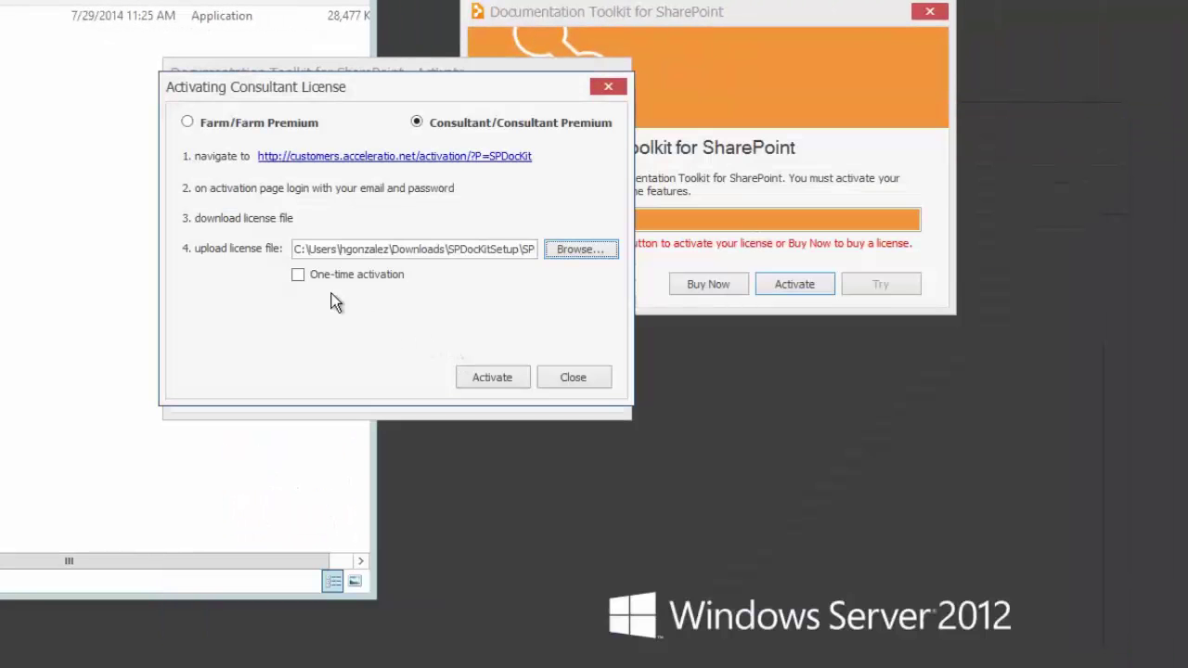
{"action": "left_click", "coordinate": [301, 277]}
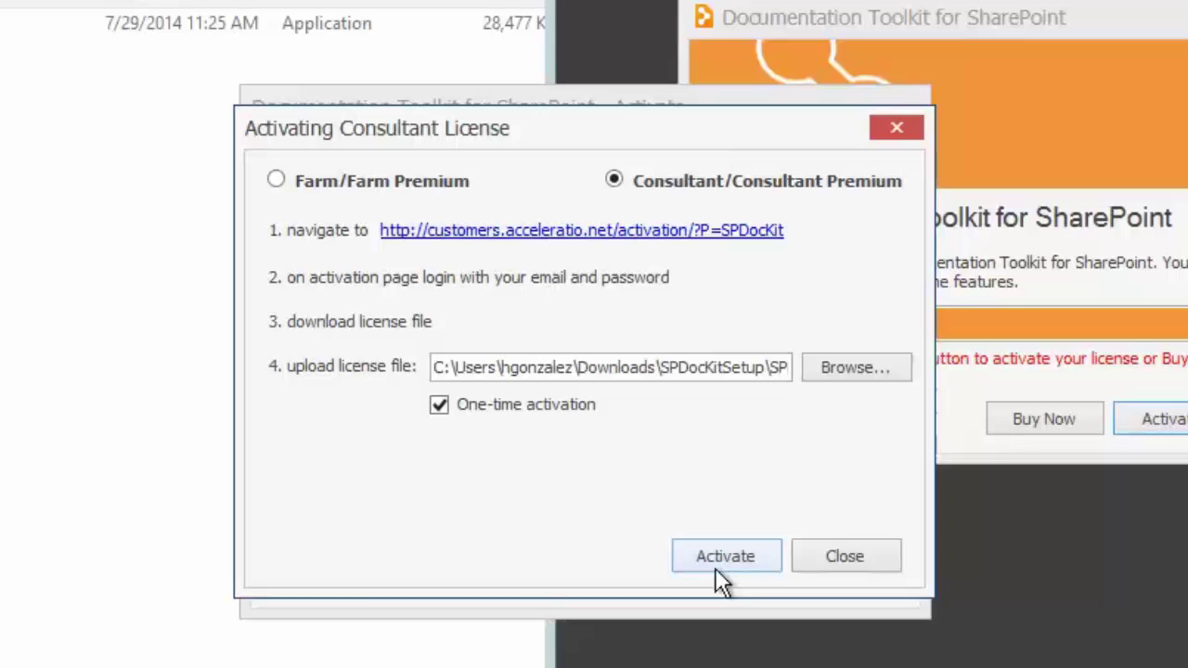
{"action": "left_click", "coordinate": [723, 568]}
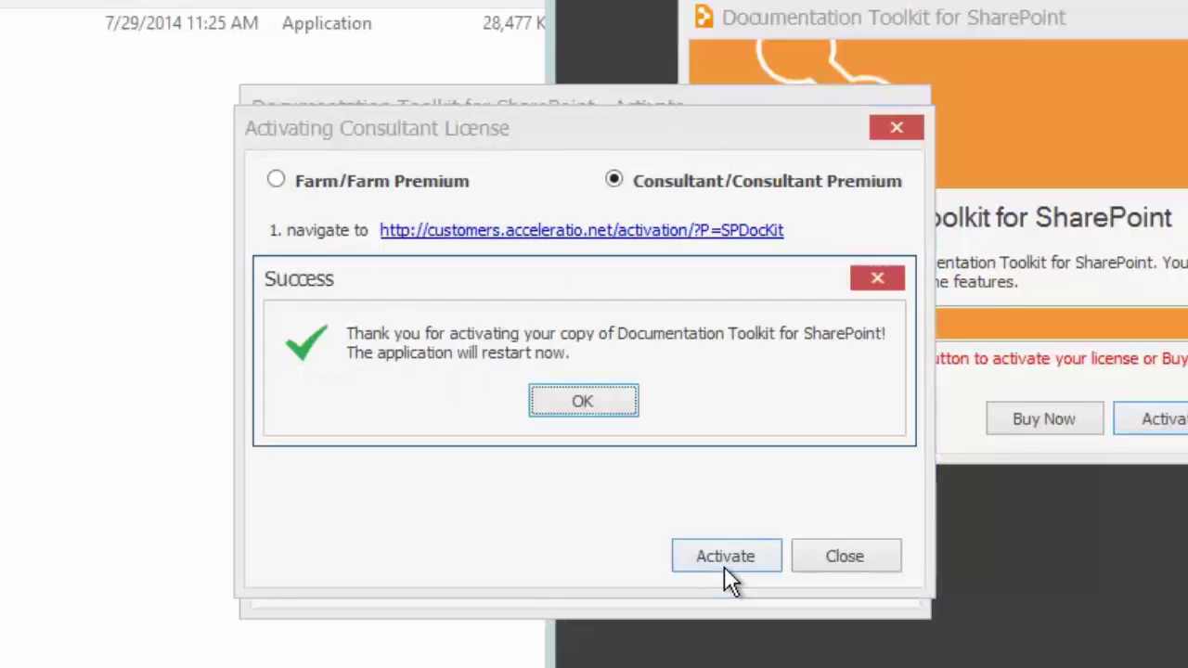
- Let the application restart, then load the farm settings through the Load Wizard
{"action": "left_click", "coordinate": [596, 409]}
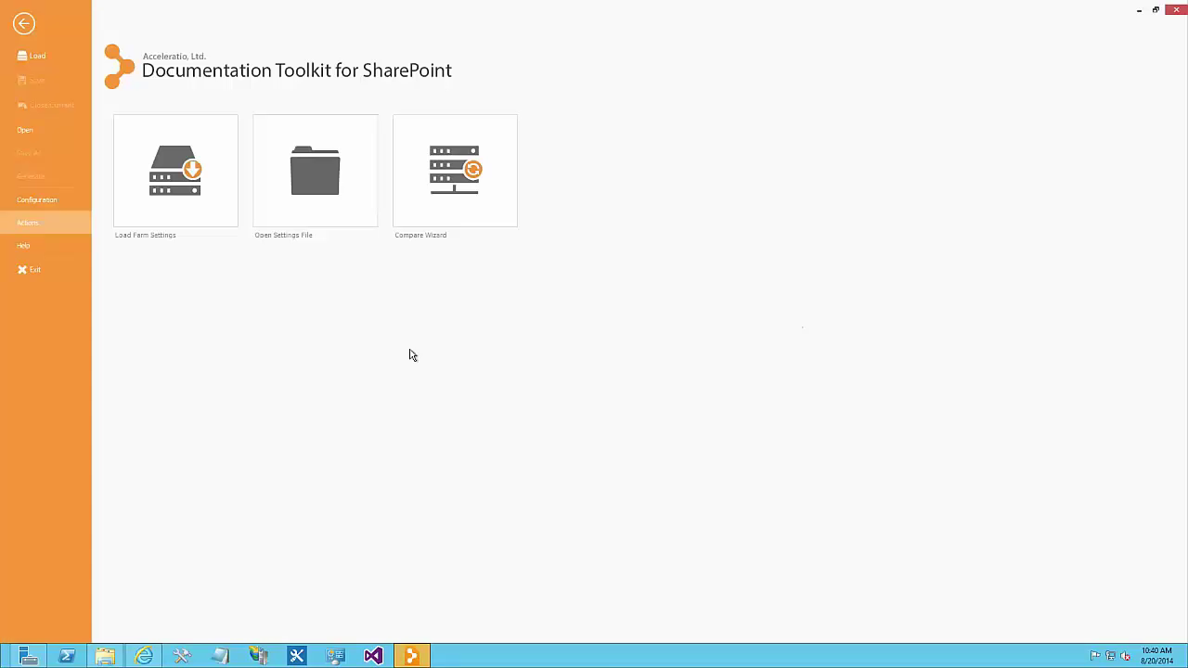
{"action": "left_click", "coordinate": [161, 213]}
{"action": "left_click", "coordinate": [694, 493]}
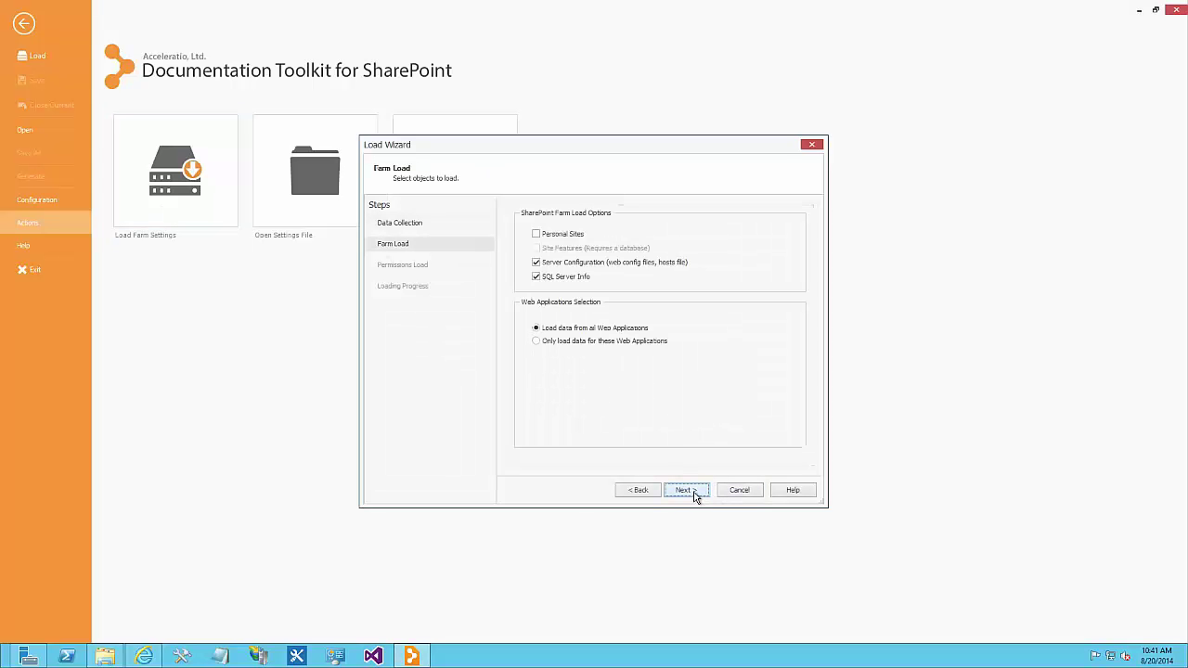
{"action": "left_click", "coordinate": [686, 490]}
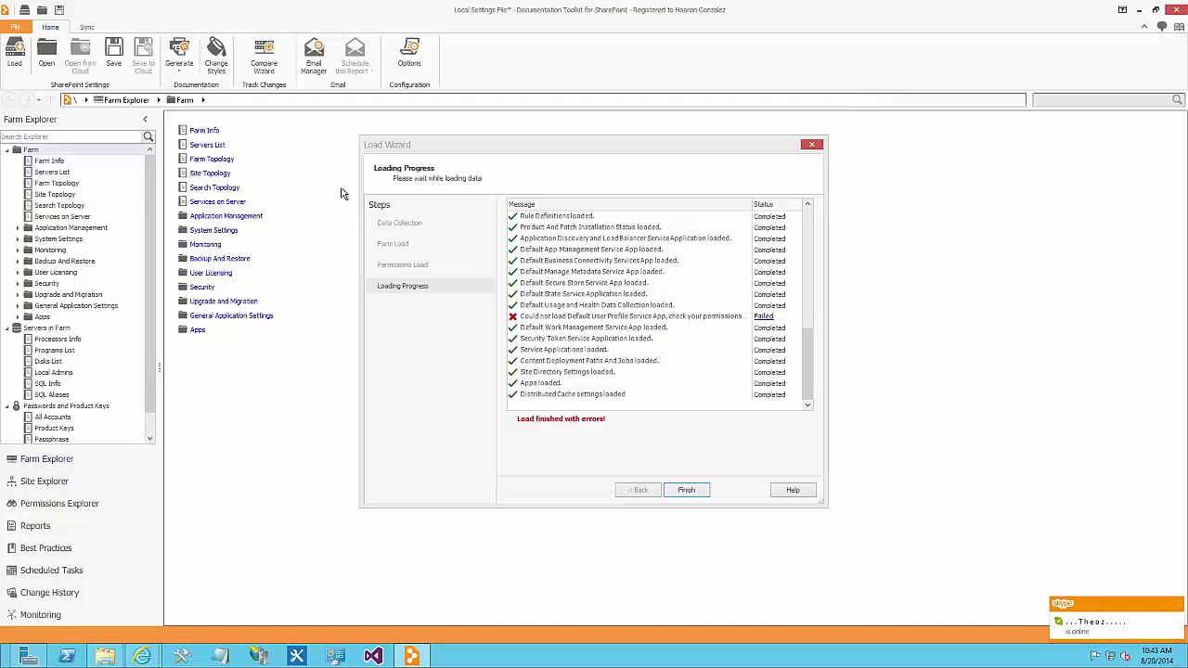
{"action": "mouse_move", "coordinate": [807, 378]}
{"action": "left_mouse_down"}
{"action": "mouse_move", "coordinate": [808, 264]}
{"action": "mouse_move", "coordinate": [806, 399]}
{"action": "left_mouse_up"}
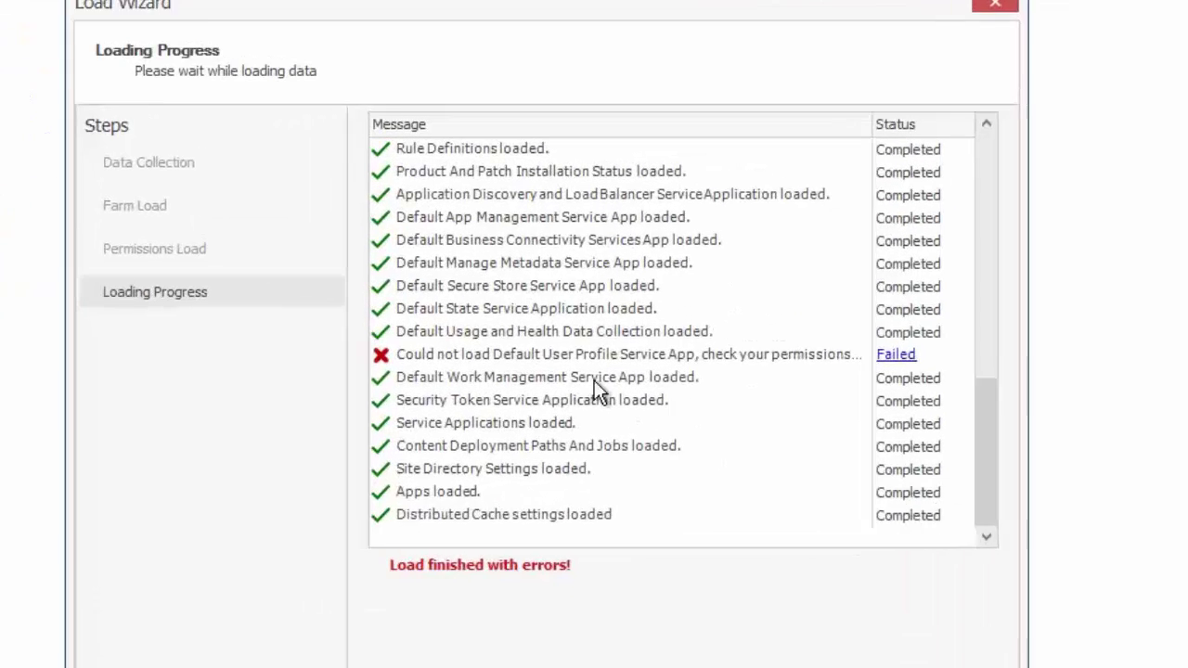
- Open the support page for the failed User Profile Service App load, then minimize it
{"action": "left_click", "coordinate": [501, 355]}
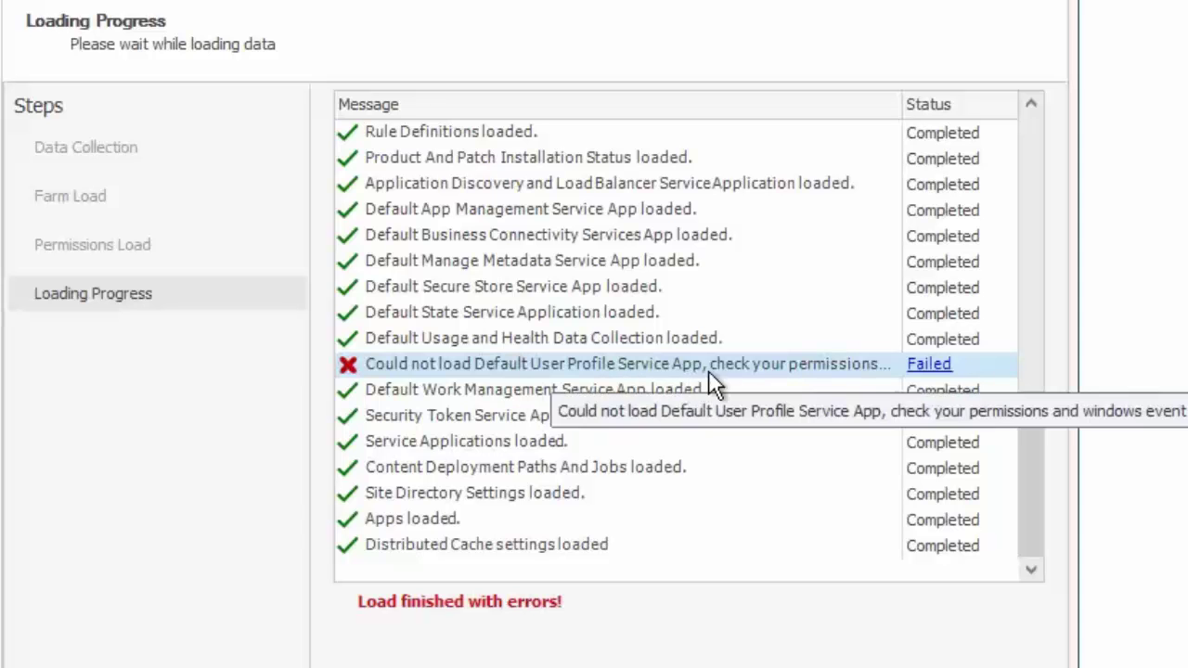
{"action": "left_click", "coordinate": [931, 365]}
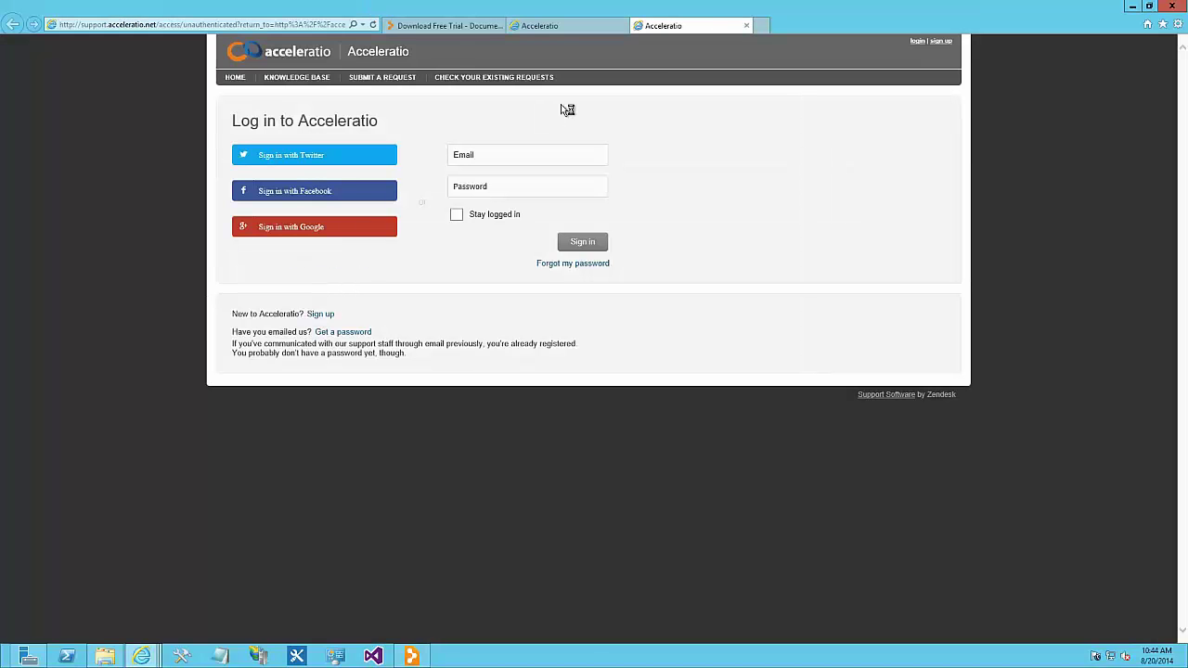
{"action": "left_click", "coordinate": [1131, 8]}
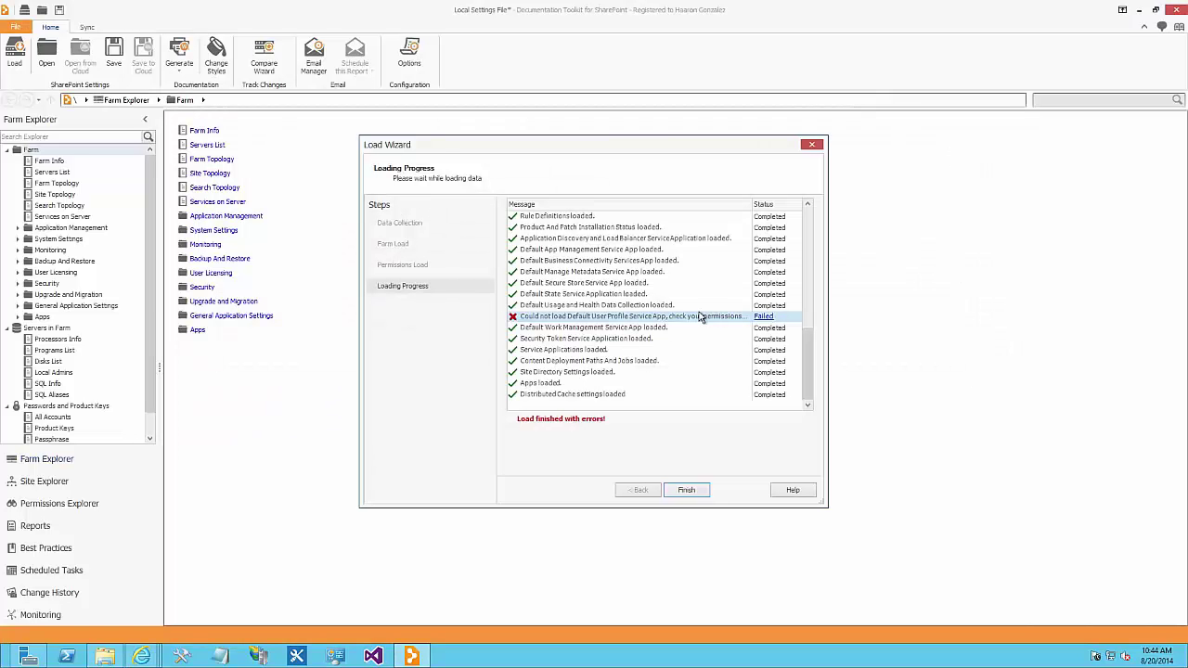
{"action": "left_click_drag", "start_coordinate": [808, 359], "coordinate": [796, 410]}
- Finish the load, view Farm Info, Servers List, Farm Topology and Site Topology, then open Site Explorer
{"action": "left_click", "coordinate": [684, 489]}
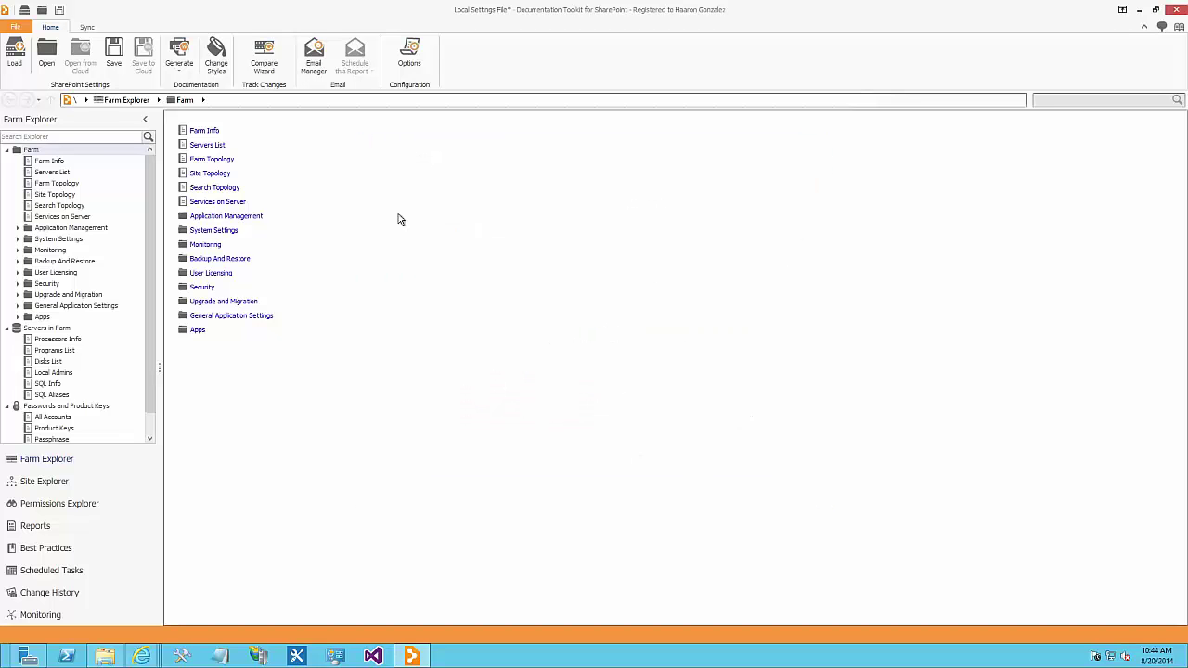
{"action": "left_click", "coordinate": [43, 162]}
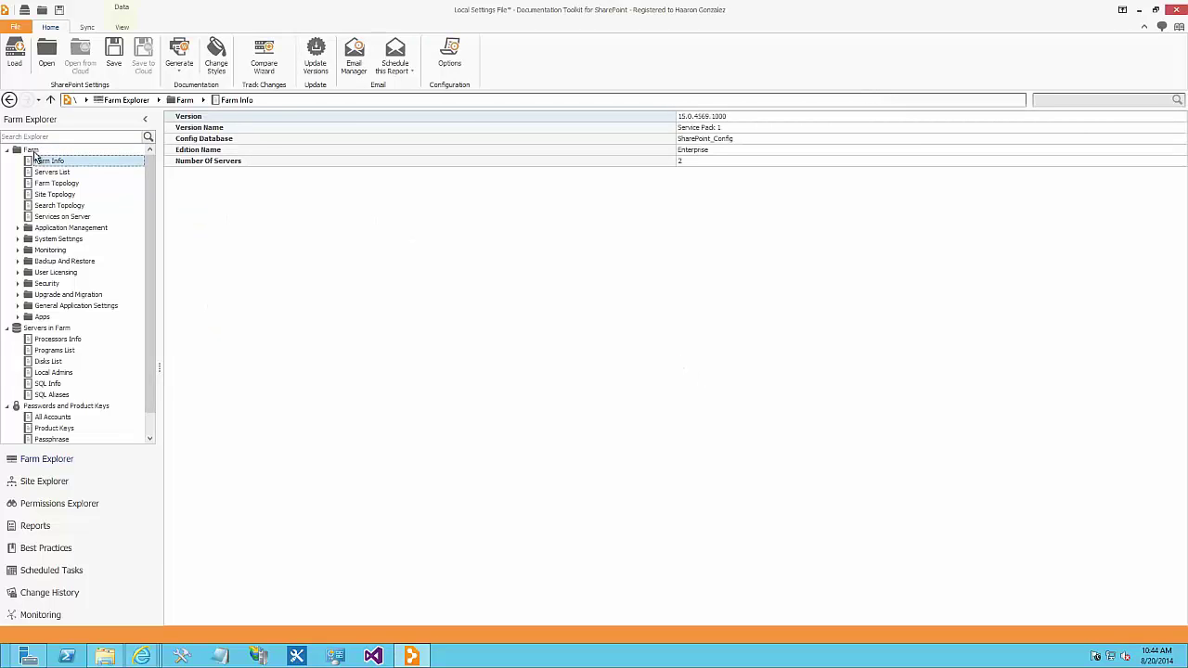
{"action": "left_click", "coordinate": [54, 174]}
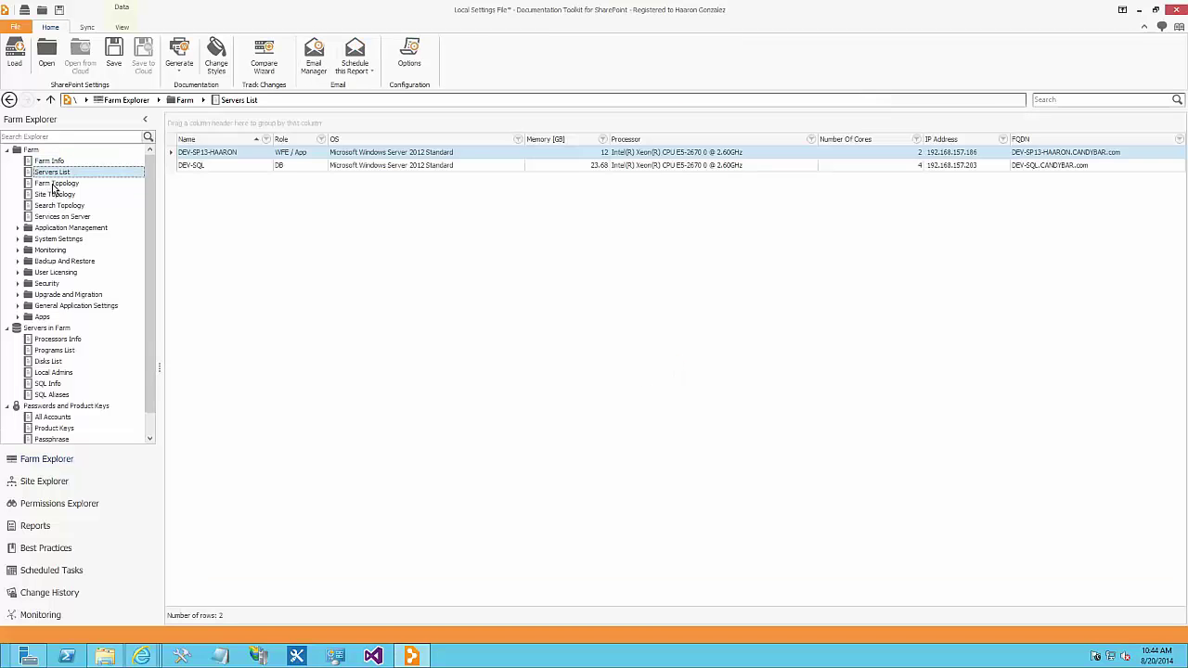
{"action": "left_click", "coordinate": [54, 184]}
{"action": "left_click", "coordinate": [56, 194]}
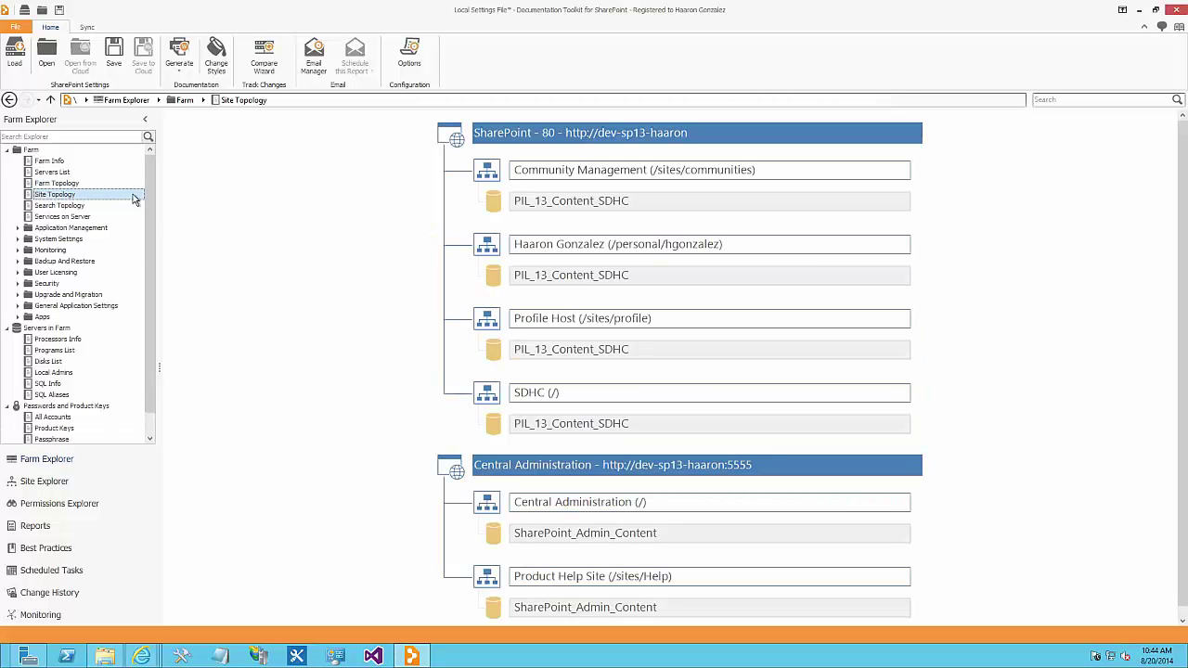
{"action": "scroll", "coordinate": [133, 194], "scroll_direction": "down", "scroll_amount": 1}
{"action": "left_click", "coordinate": [47, 486]}
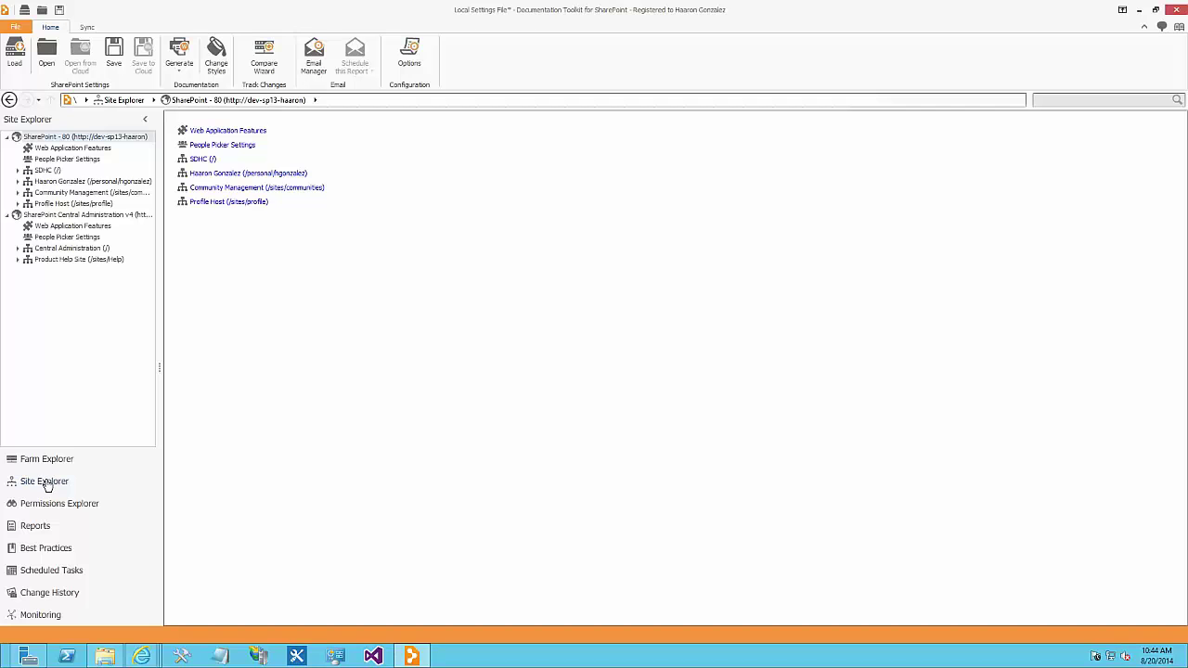
- Expand the SDHC (/) site in Site Explorer, then switch to Permissions Explorer
{"action": "left_click", "coordinate": [17, 170]}
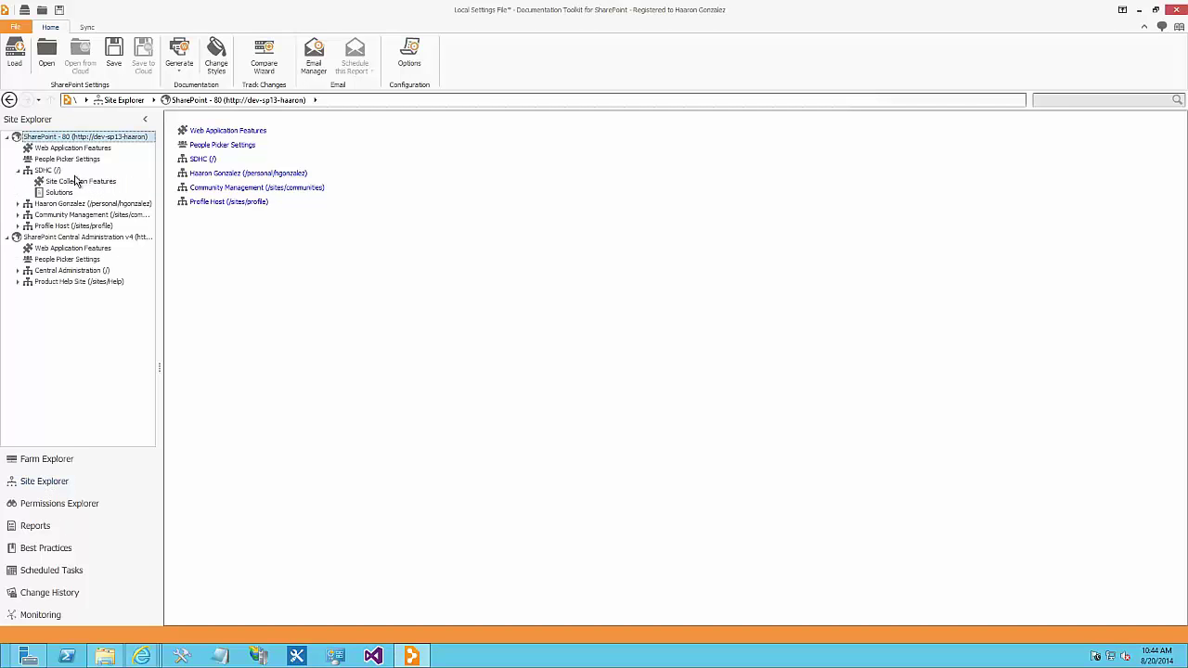
{"action": "left_click", "coordinate": [41, 510]}
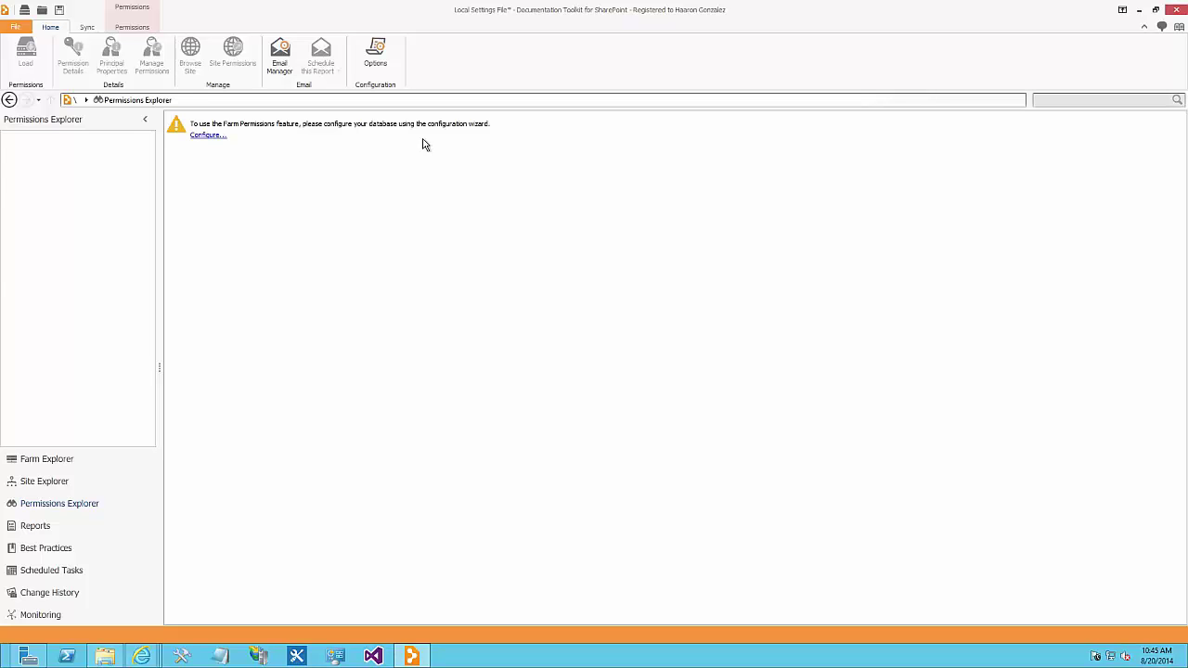
- Scroll through the Features List report, then switch to the Best Practices dashboard
{"action": "left_click", "coordinate": [35, 526]}
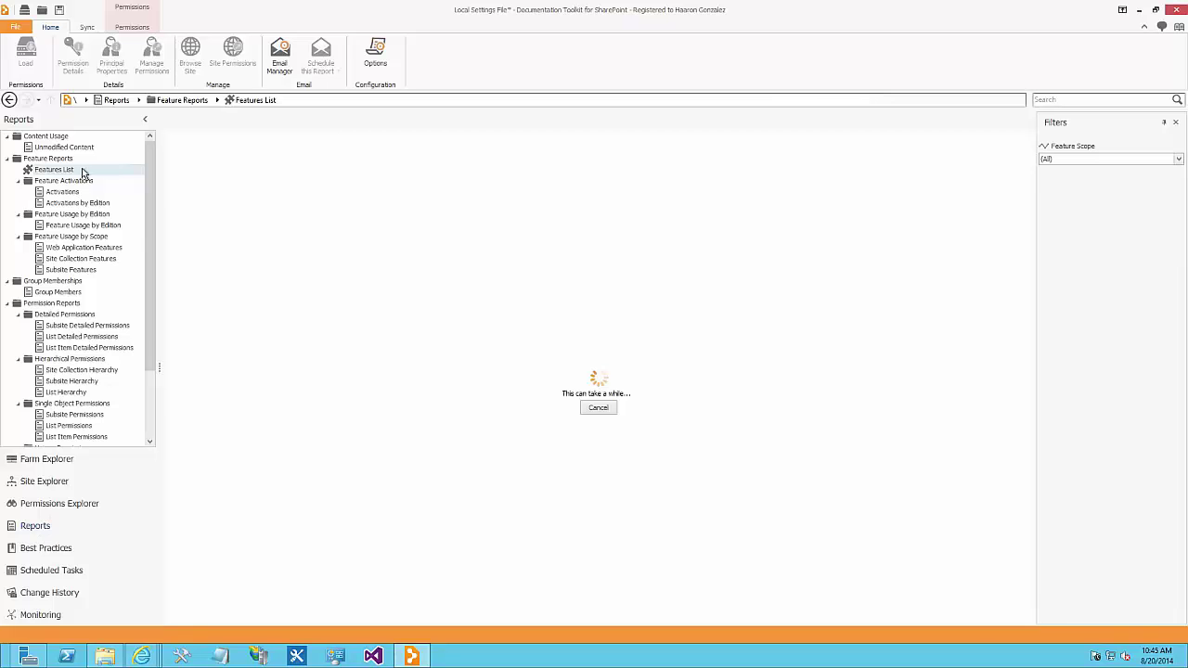
{"action": "scroll", "coordinate": [152, 216], "scroll_direction": "down", "scroll_amount": 2}
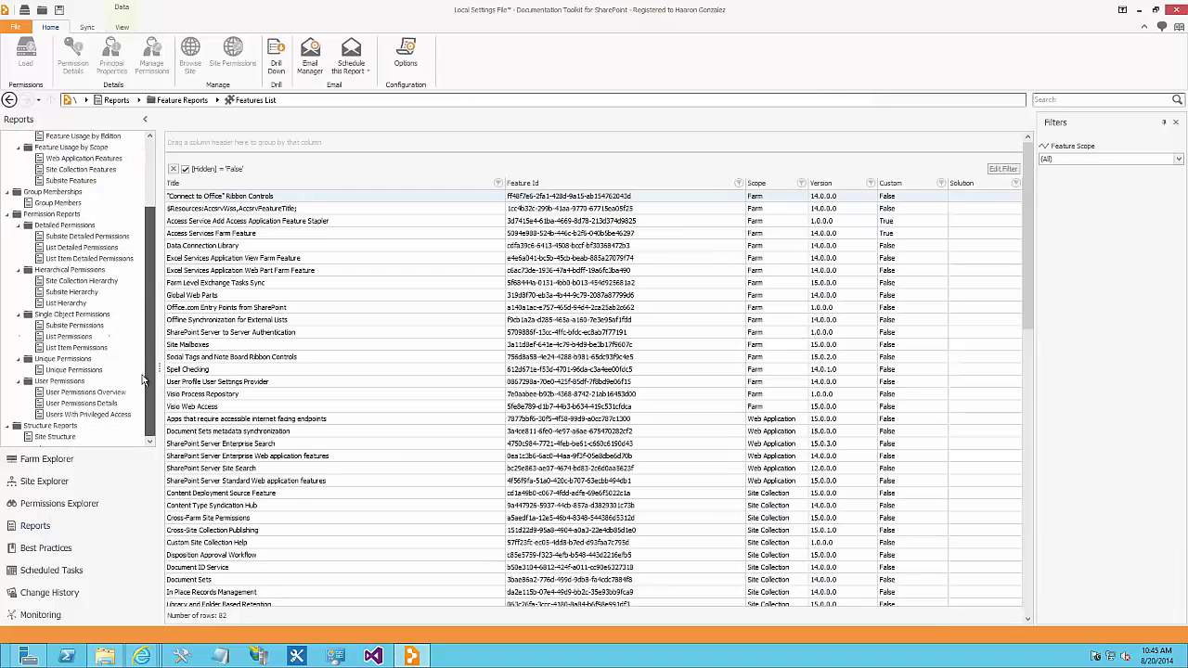
{"action": "scroll", "coordinate": [152, 216], "scroll_direction": "up", "scroll_amount": 2}
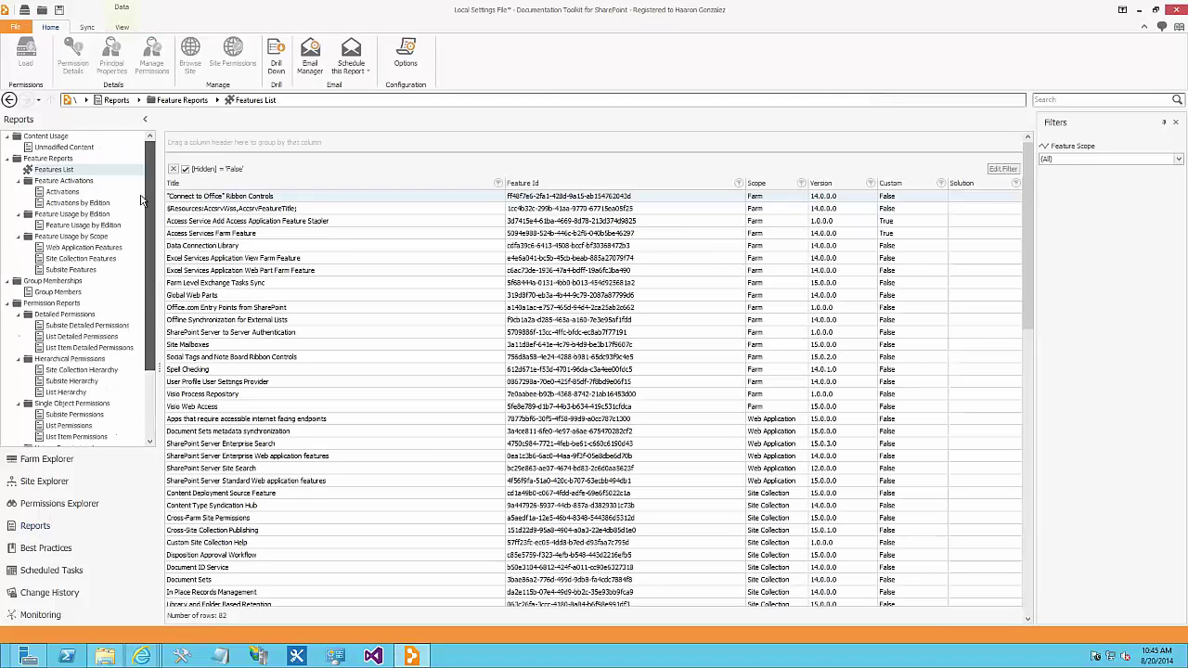
{"action": "left_click", "coordinate": [34, 553]}
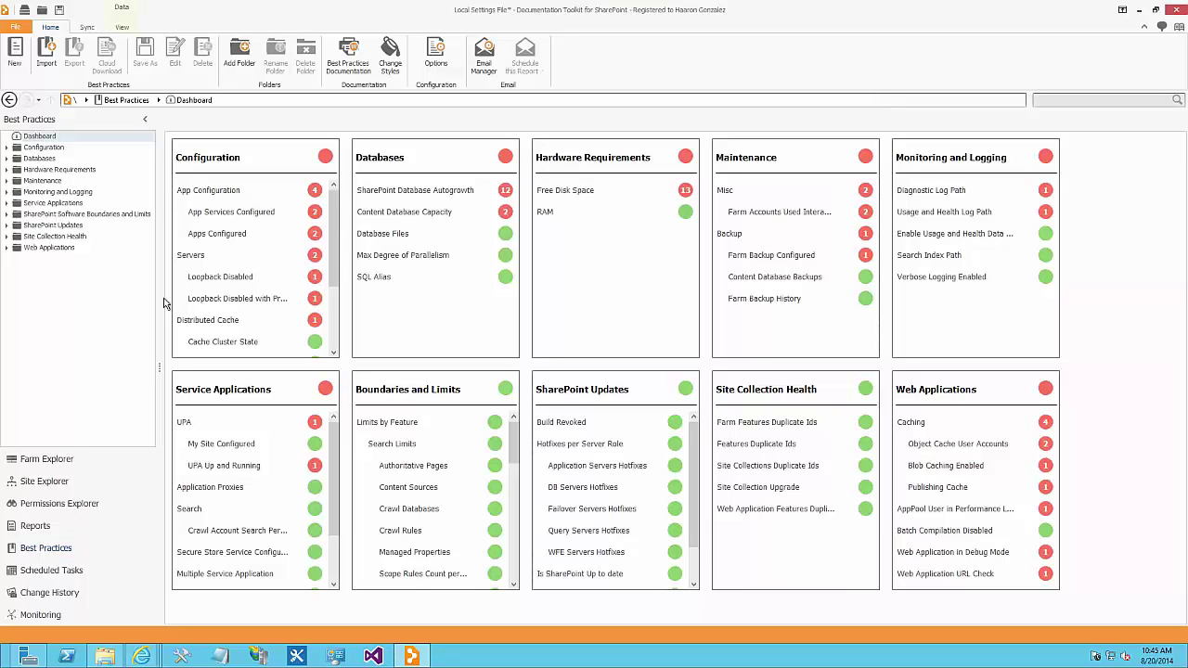
{"action": "left_click_drag", "start_coordinate": [333, 209], "coordinate": [334, 334]}
- Browse the Scheduled Tasks calendar and the empty Change History, ending on the unloaded Monitoring view
{"action": "left_click", "coordinate": [53, 572]}
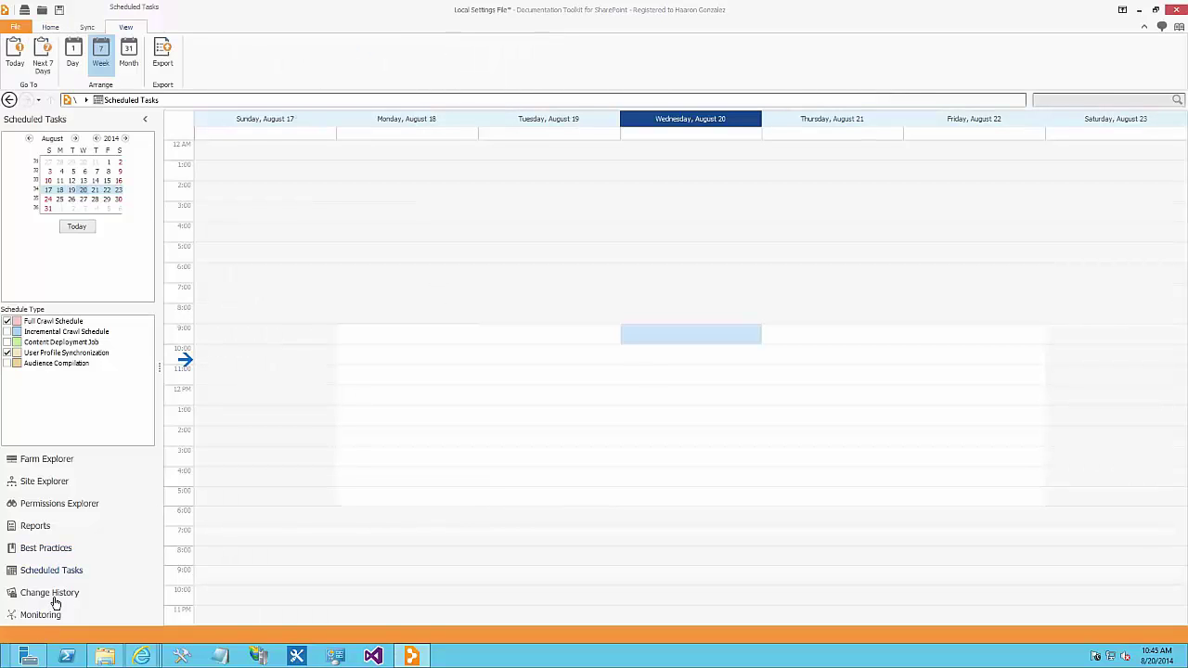
{"action": "left_click", "coordinate": [53, 594]}
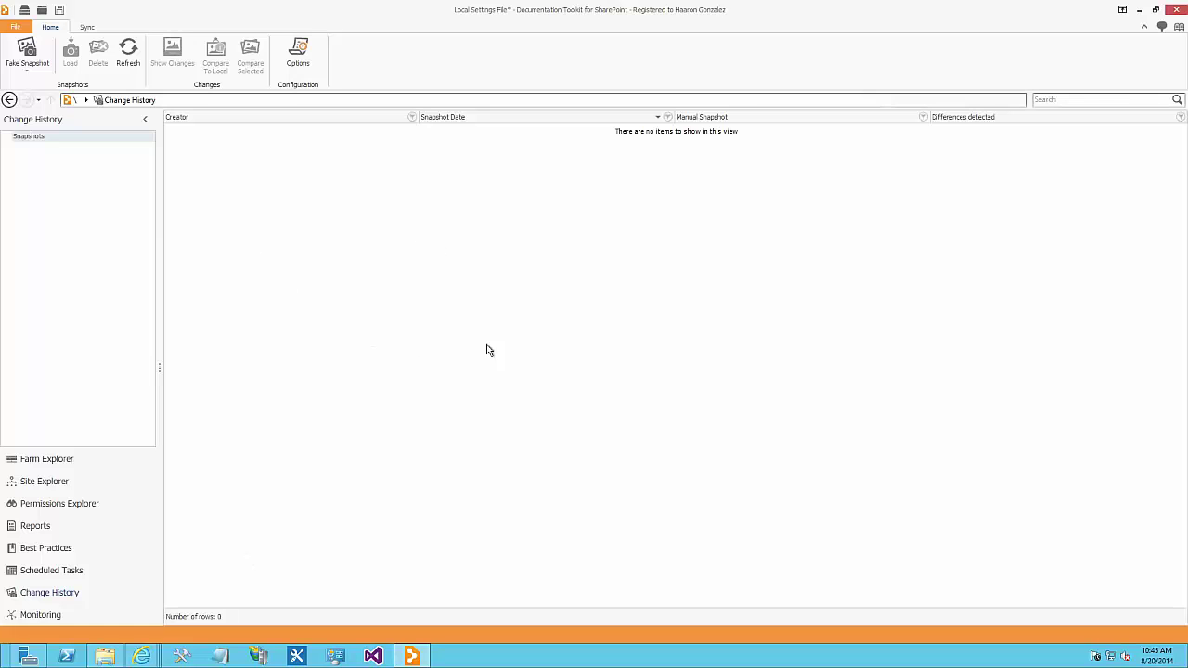
{"action": "left_click", "coordinate": [39, 615]}
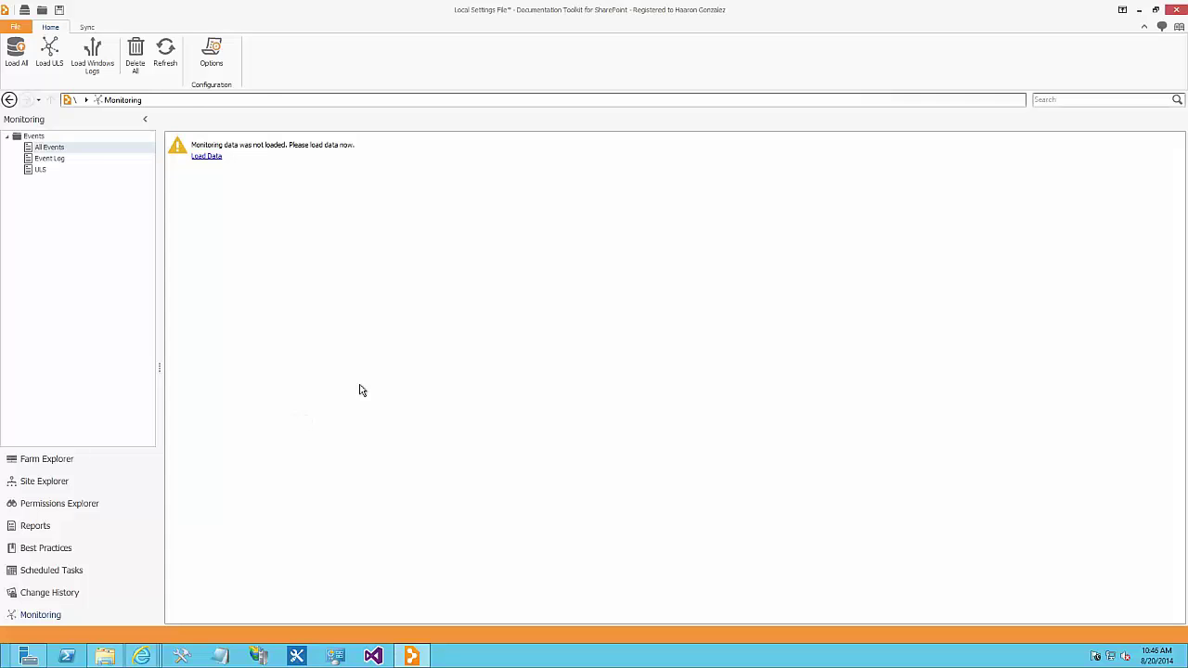
- Return to Farm Explorer, select the Farm node and show the Generate DOCX/PDF choices
{"action": "left_click", "coordinate": [36, 459]}
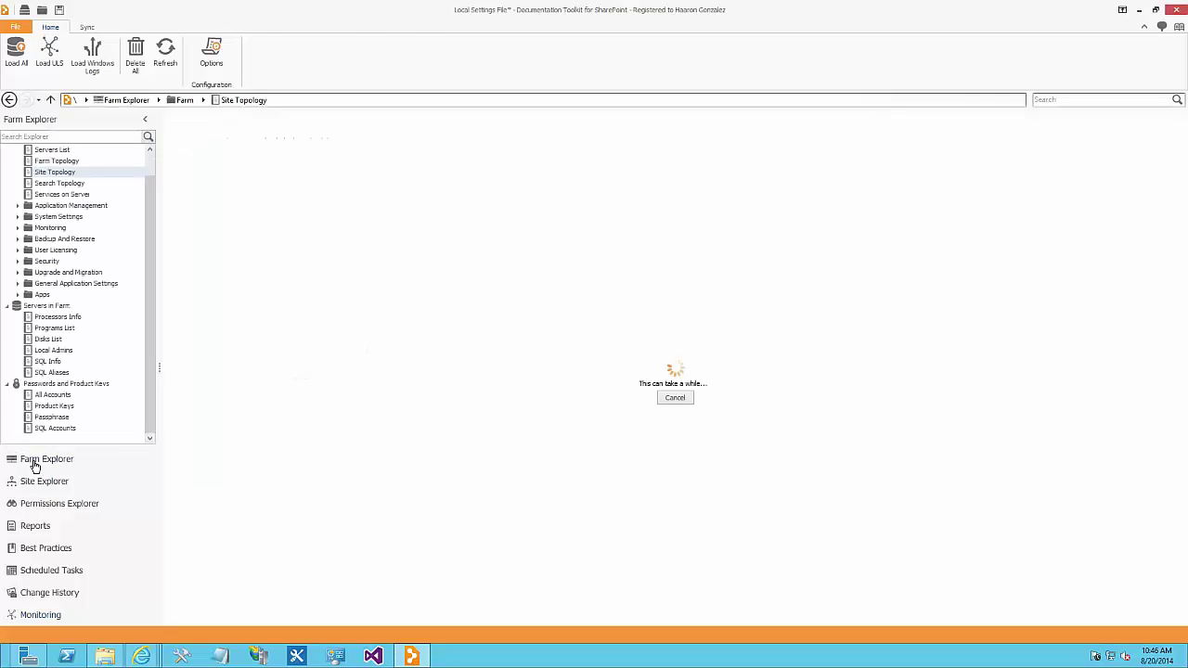
{"action": "left_click_drag", "start_coordinate": [150, 190], "coordinate": [151, 163]}
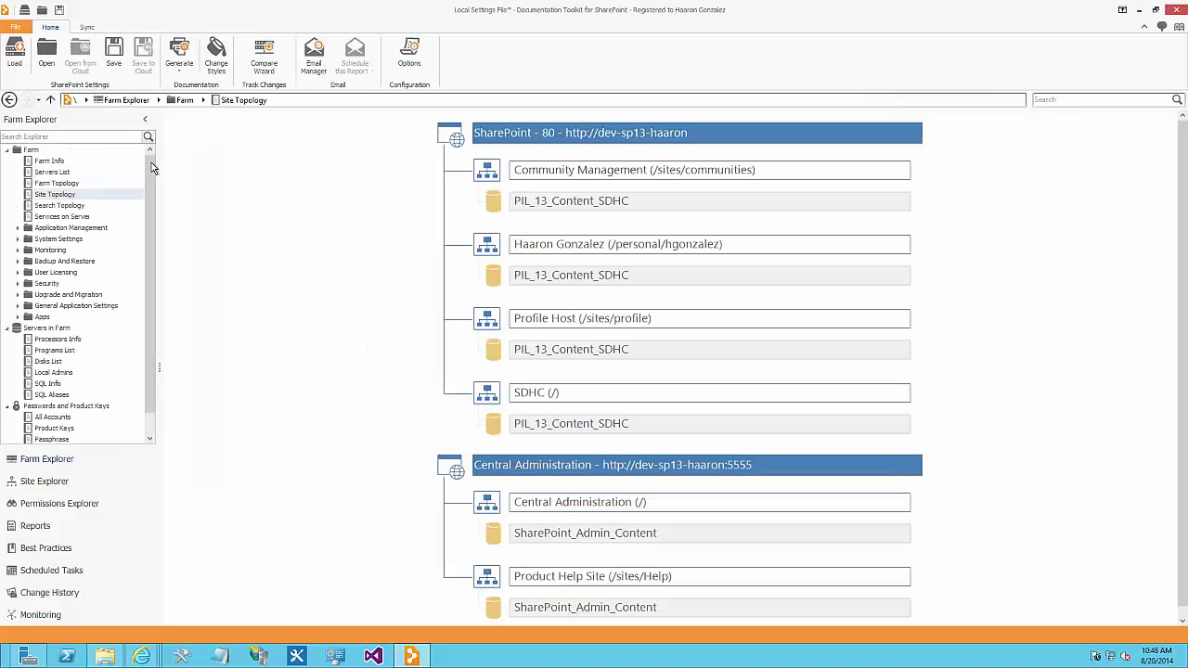
{"action": "left_click", "coordinate": [31, 150]}
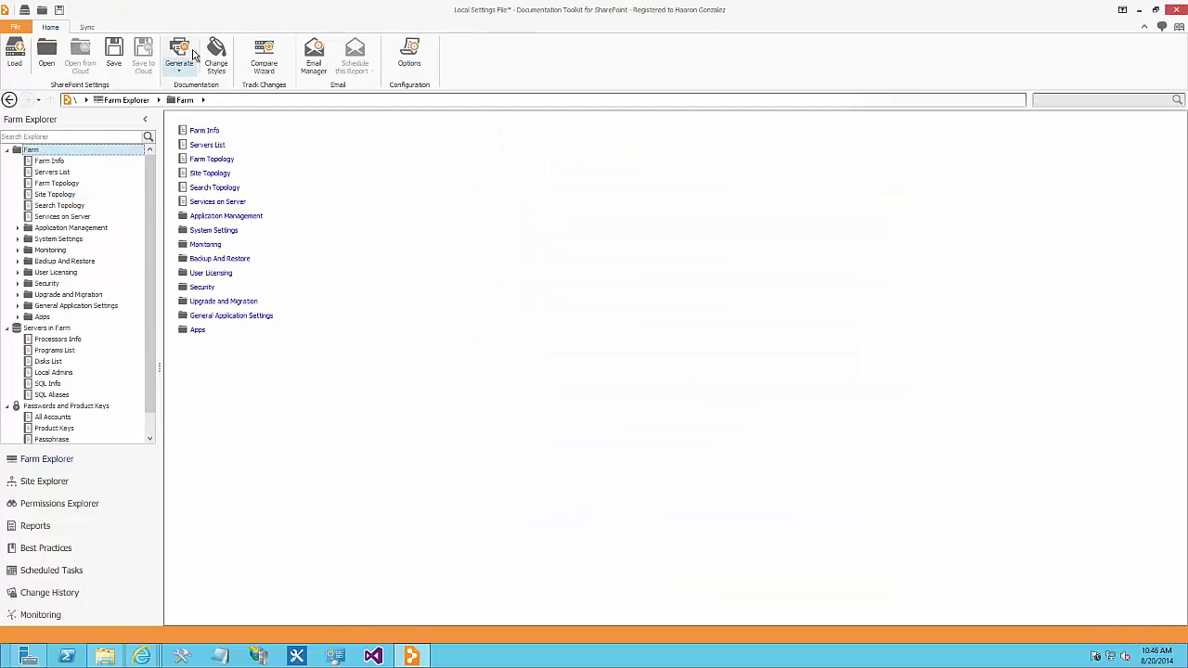
{"action": "left_click", "coordinate": [190, 79]}
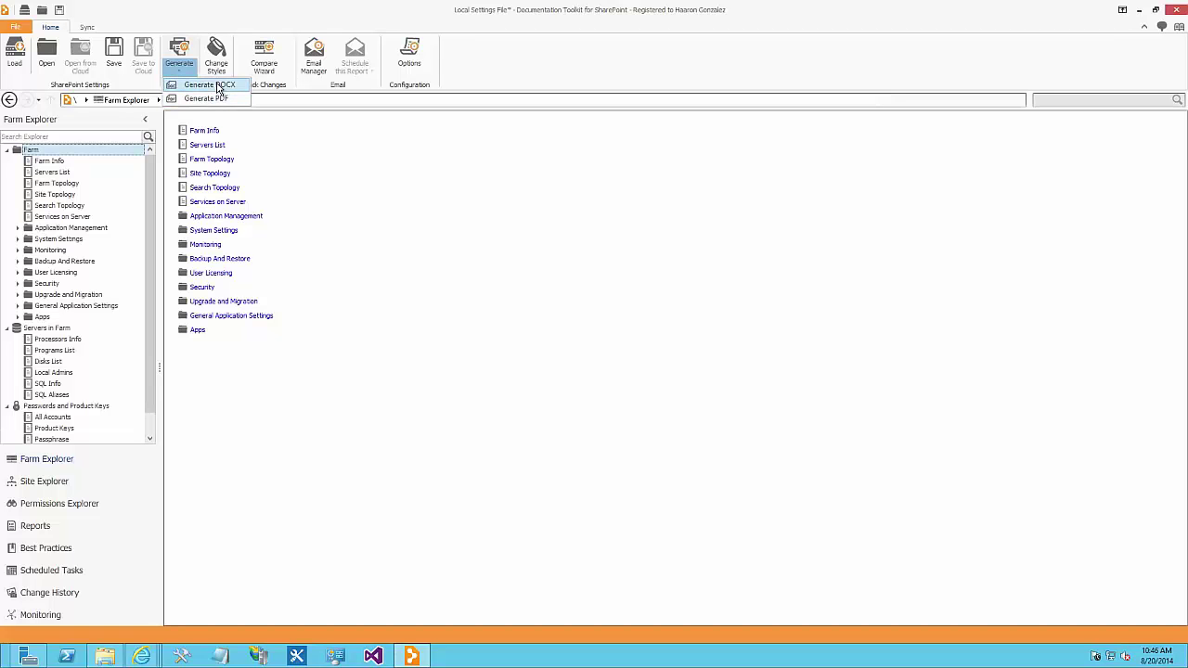
- Choose Generate PDF and save the farm data as IPD_Farm in Downloads > SPDocKitSetup
{"action": "left_click", "coordinate": [217, 99]}
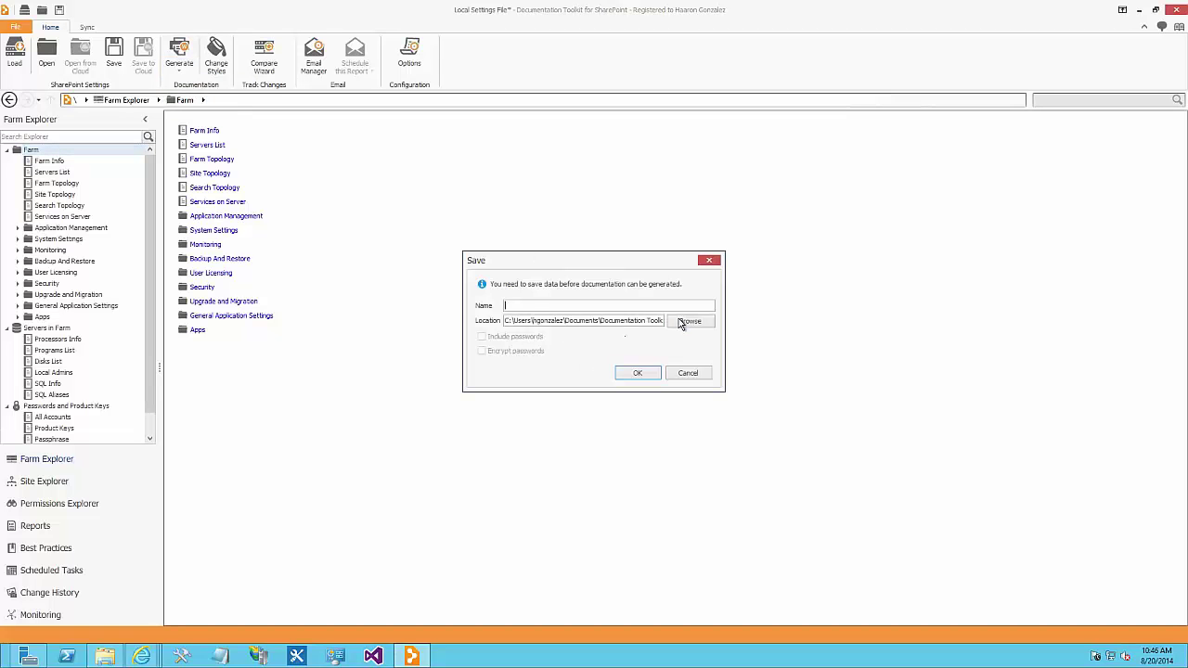
{"action": "left_click", "coordinate": [687, 321]}
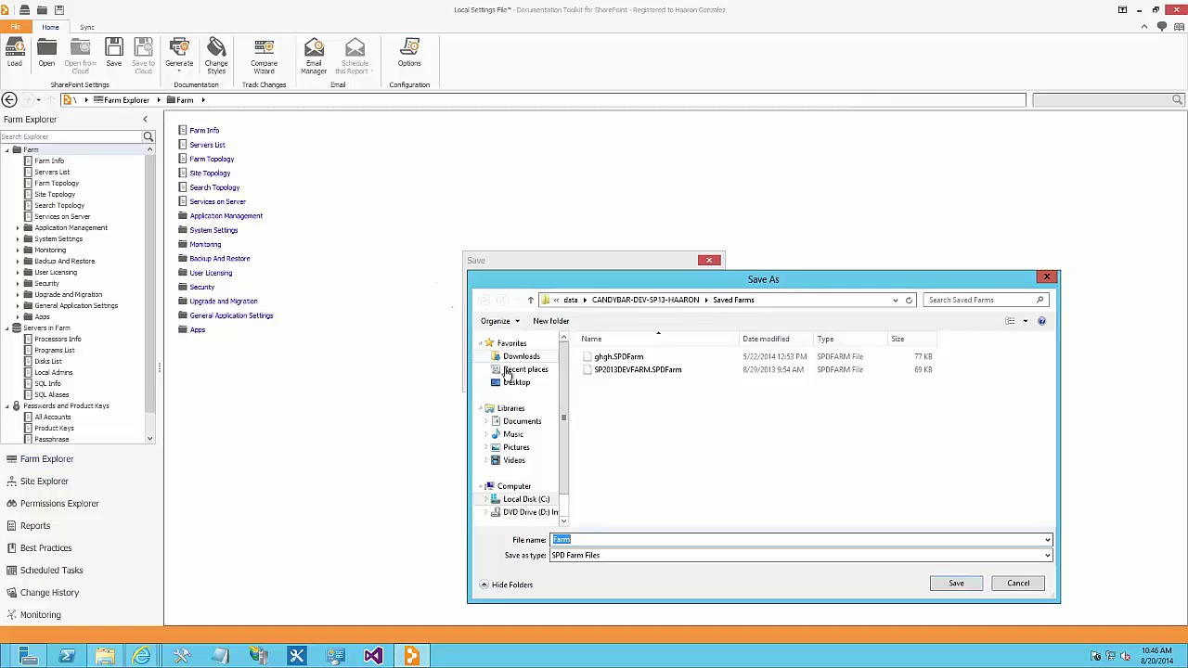
{"action": "left_click", "coordinate": [524, 362]}
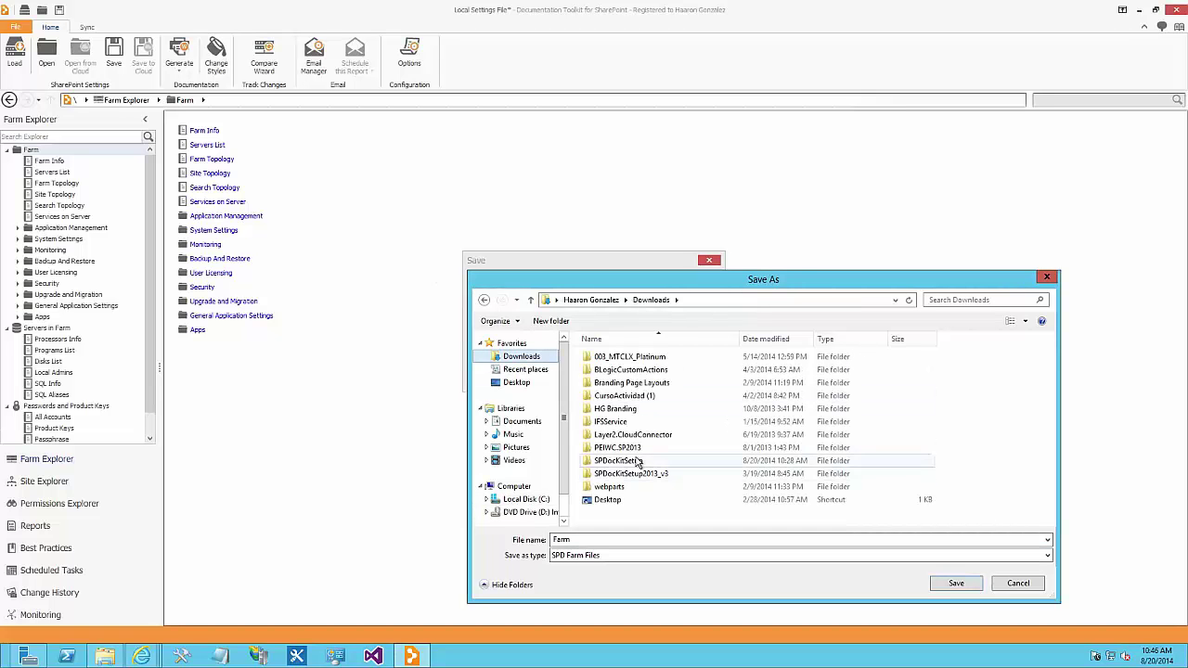
{"action": "double_click", "coordinate": [640, 458]}
{"action": "left_click", "coordinate": [603, 539]}
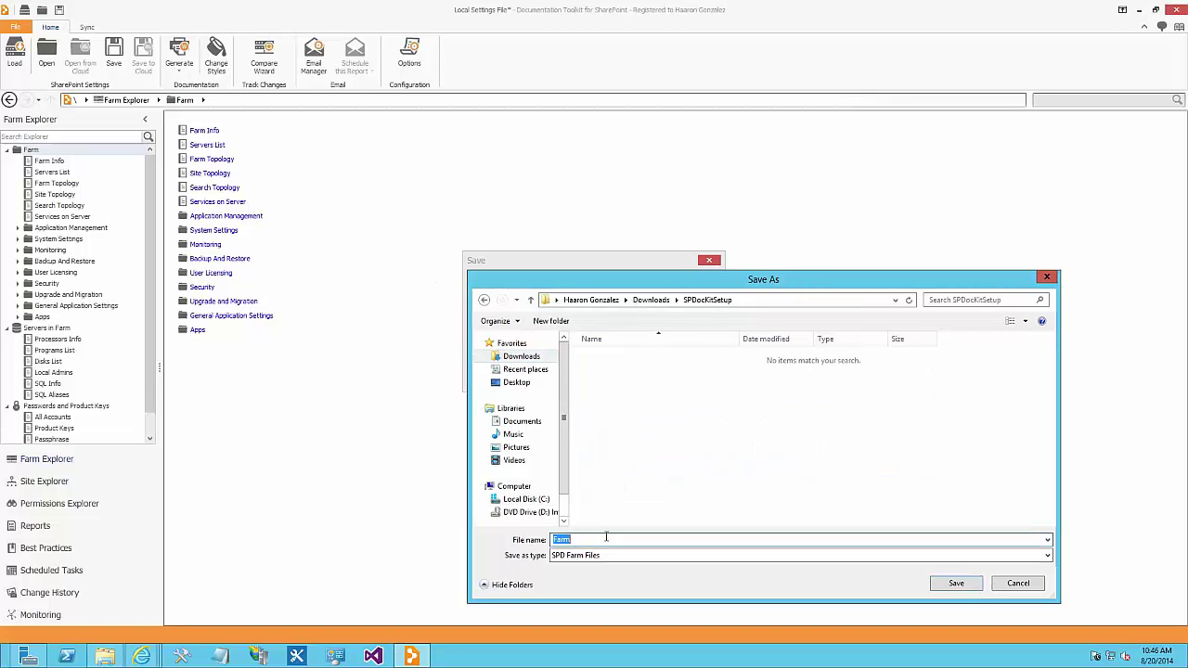
{"action": "left_click", "coordinate": [606, 538]}
{"action": "type", "text": "SPD_"}
{"action": "key", "text": "Return"}
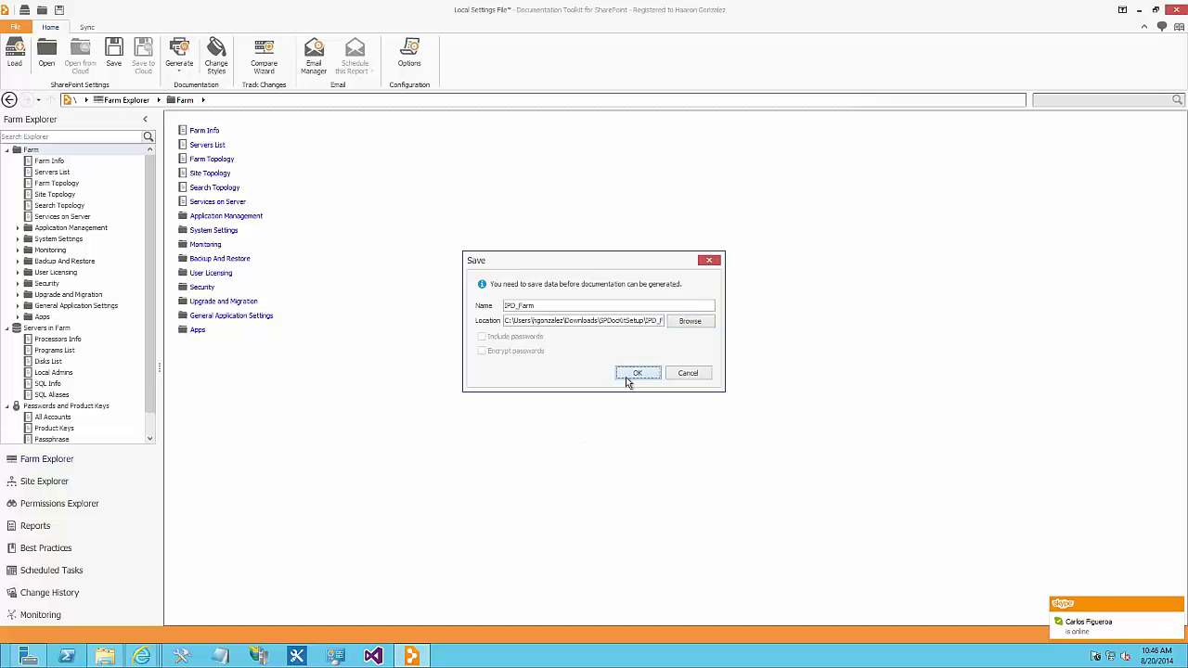
{"action": "left_click", "coordinate": [626, 377]}
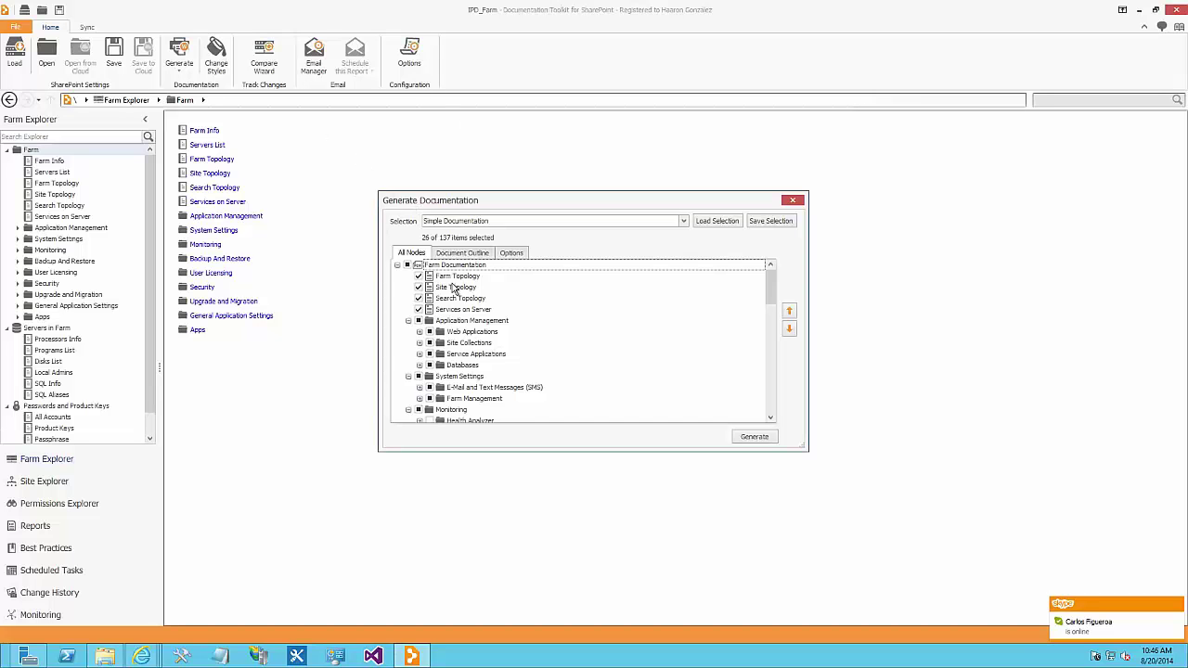
- Select all 137 items under the Farm Documentation root, including Application Management
{"action": "left_click_drag", "start_coordinate": [769, 288], "coordinate": [748, 255]}
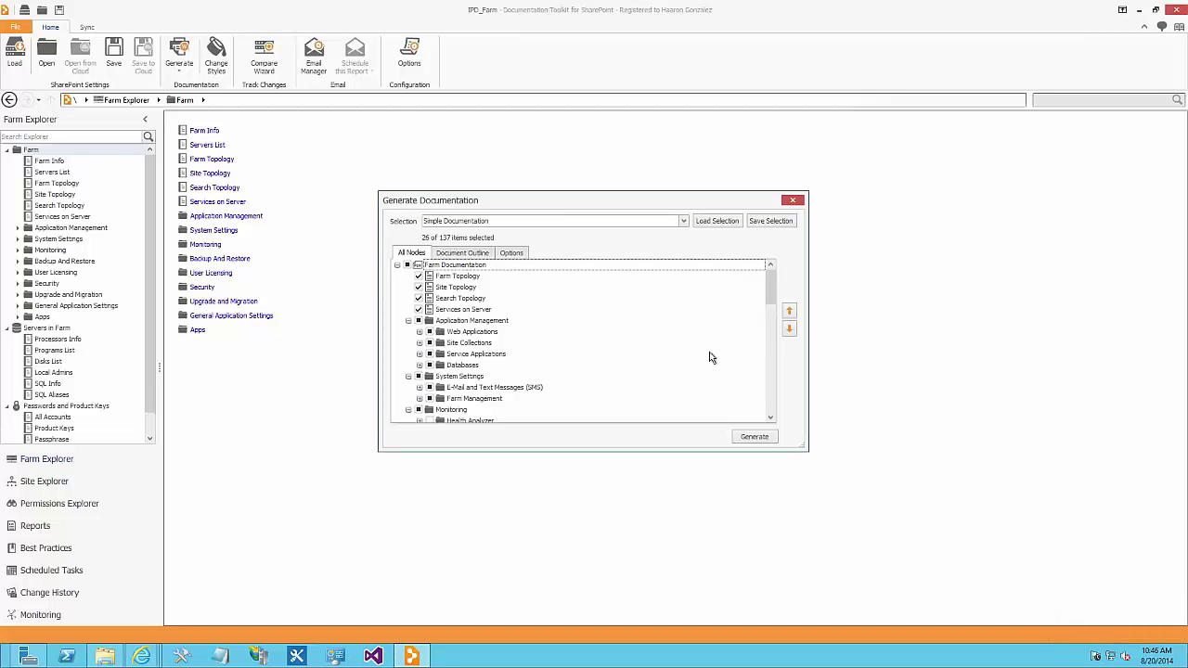
{"action": "left_click", "coordinate": [408, 266]}
{"action": "left_click", "coordinate": [409, 266]}
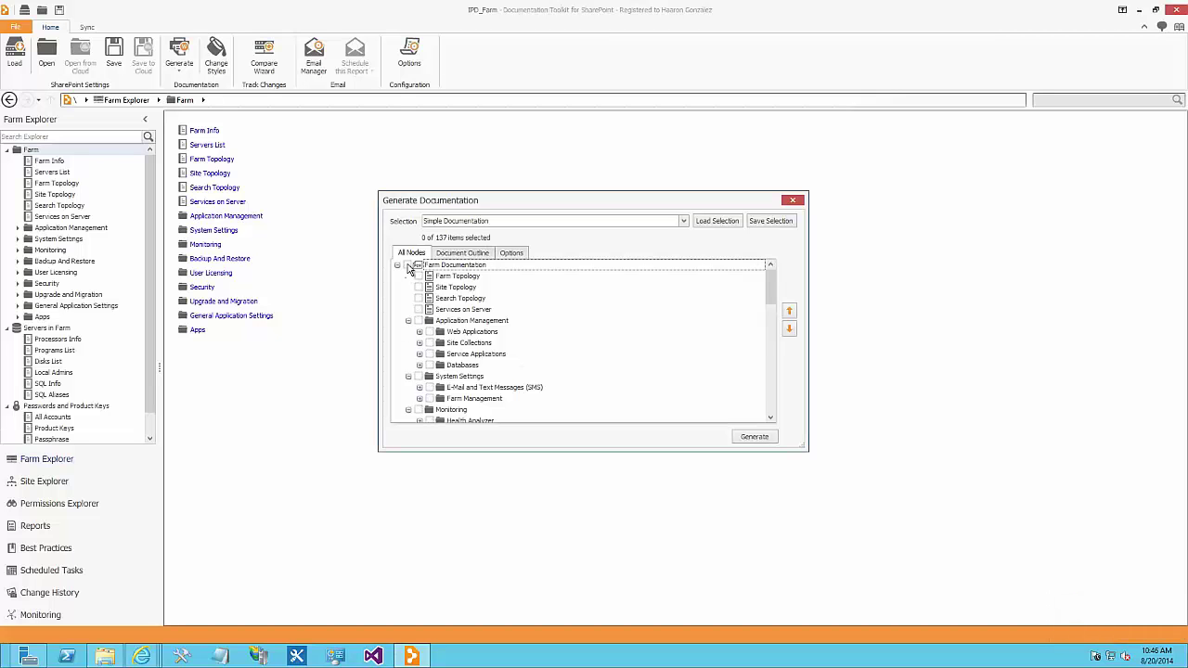
{"action": "left_click", "coordinate": [408, 266]}
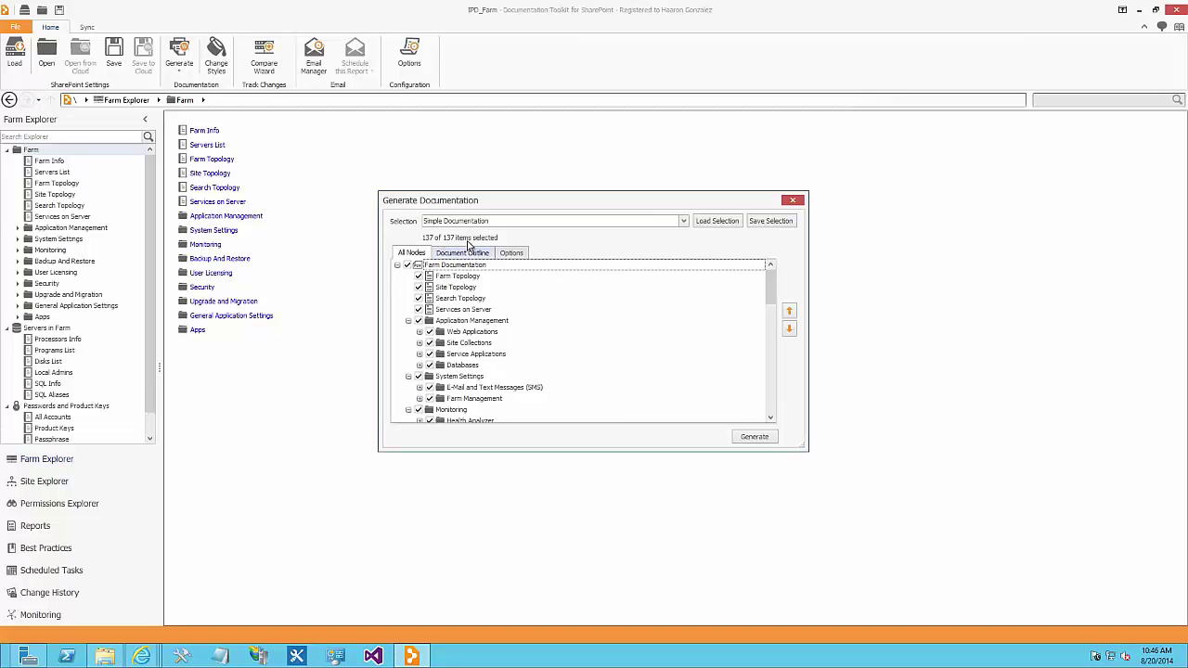
{"action": "left_click", "coordinate": [419, 321]}
{"action": "left_click", "coordinate": [418, 321]}
{"action": "left_click", "coordinate": [406, 266]}
{"action": "left_click", "coordinate": [406, 265]}
- Generate the documentation as IPD_Farm PDF in the Downloads > SPDocKitSetup folder
{"action": "left_click", "coordinate": [766, 438]}
{"action": "left_click", "coordinate": [437, 296]}
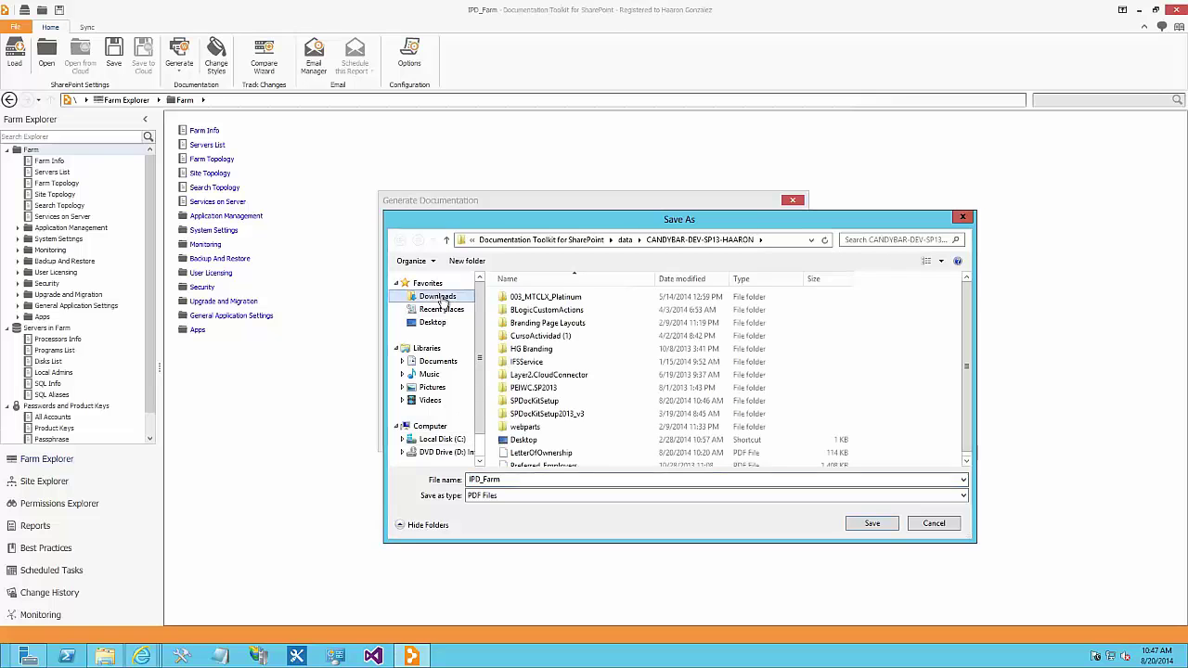
{"action": "double_click", "coordinate": [549, 403]}
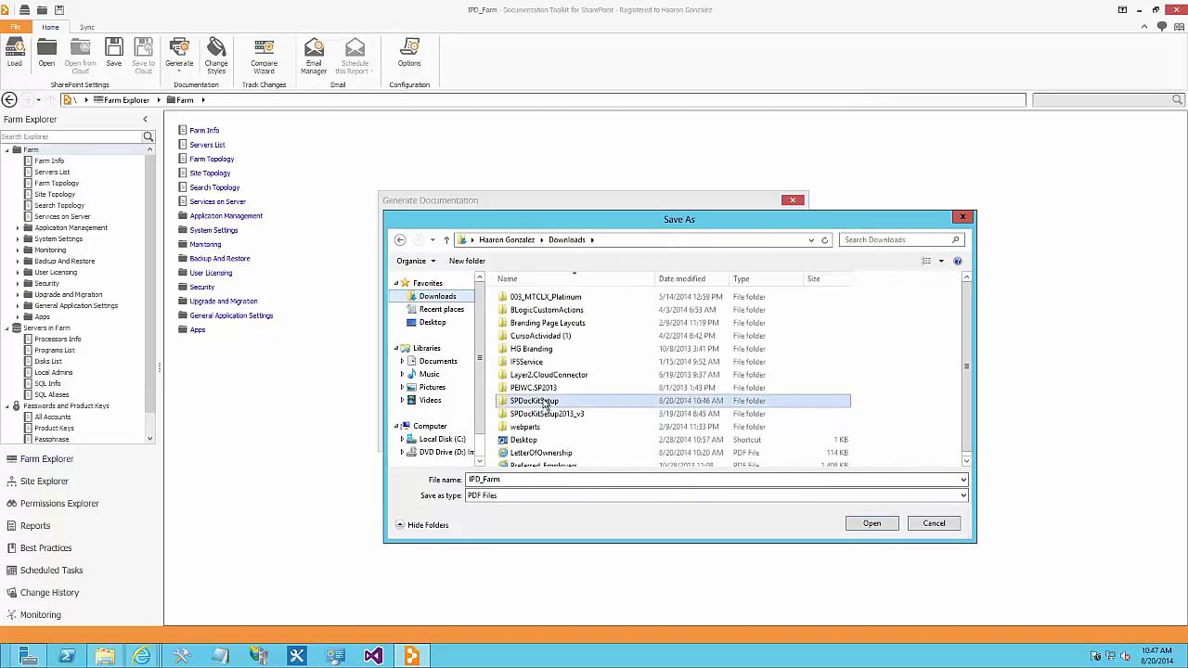
{"action": "left_click", "coordinate": [524, 479]}
{"action": "left_click", "coordinate": [548, 479]}
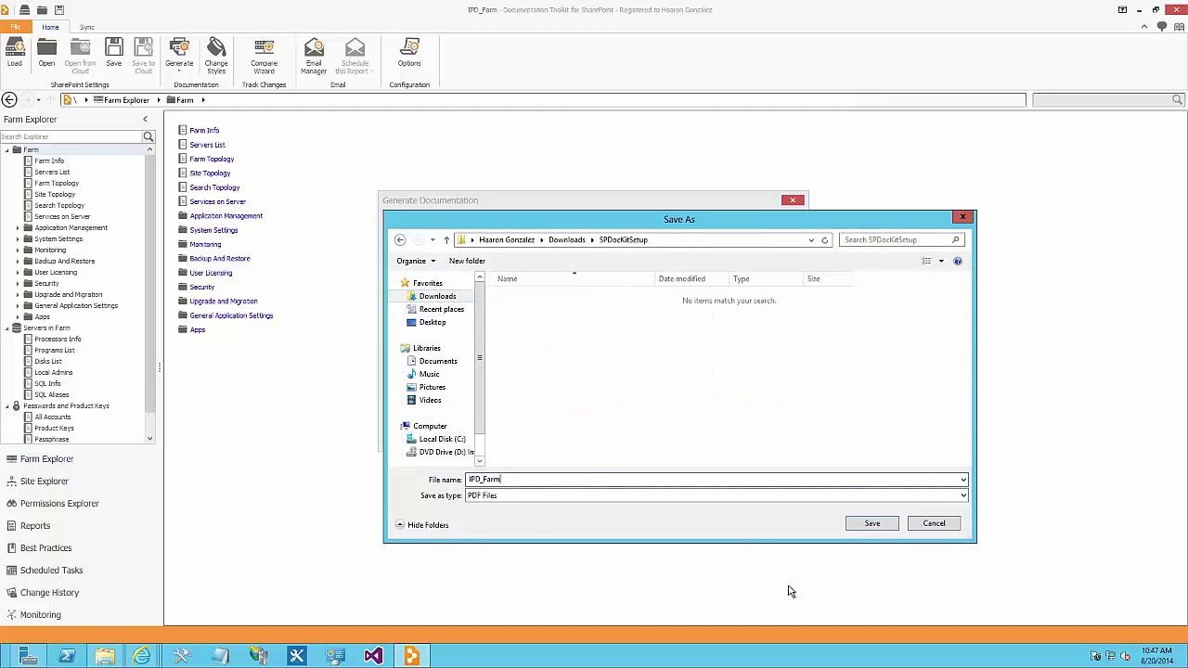
{"action": "left_click", "coordinate": [871, 523]}
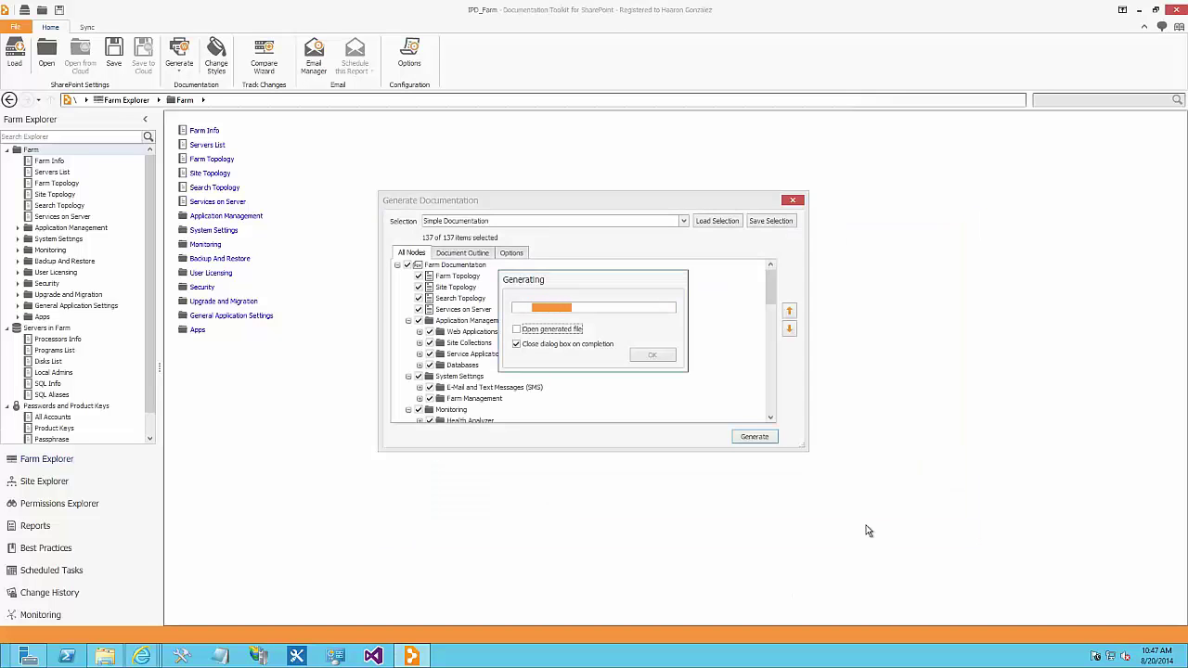
- Copy the IPD_Farm PDF in SPDocKitSetup and open it in Adobe Reader
{"action": "right_click", "coordinate": [979, 230]}
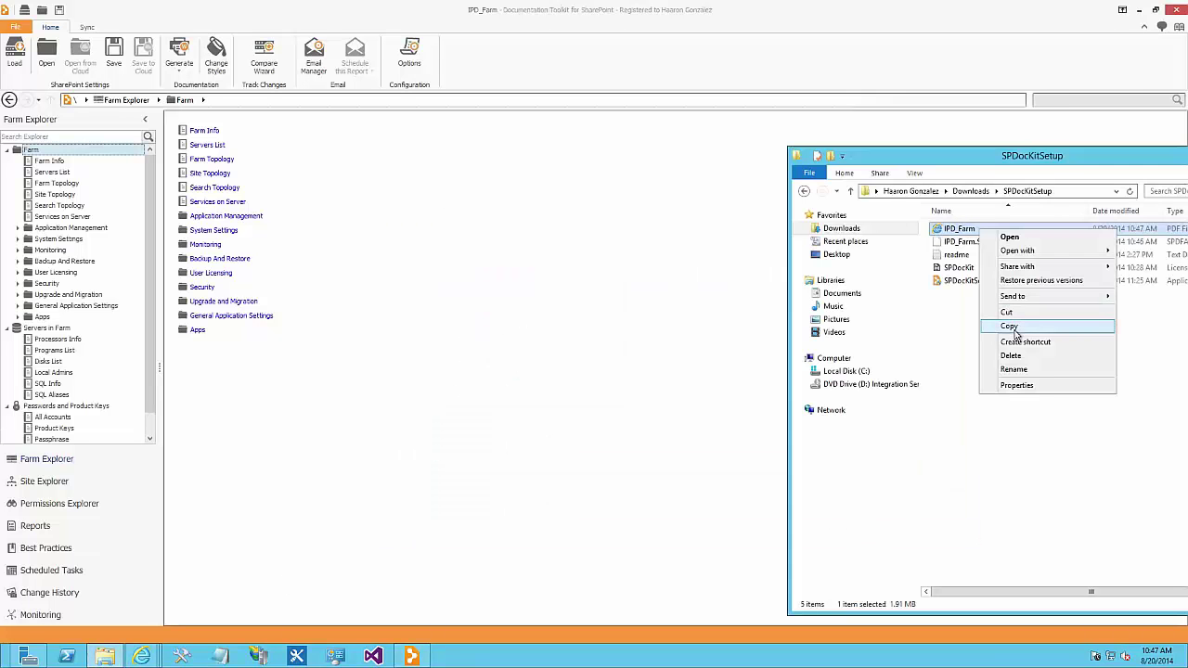
{"action": "left_click", "coordinate": [1015, 327]}
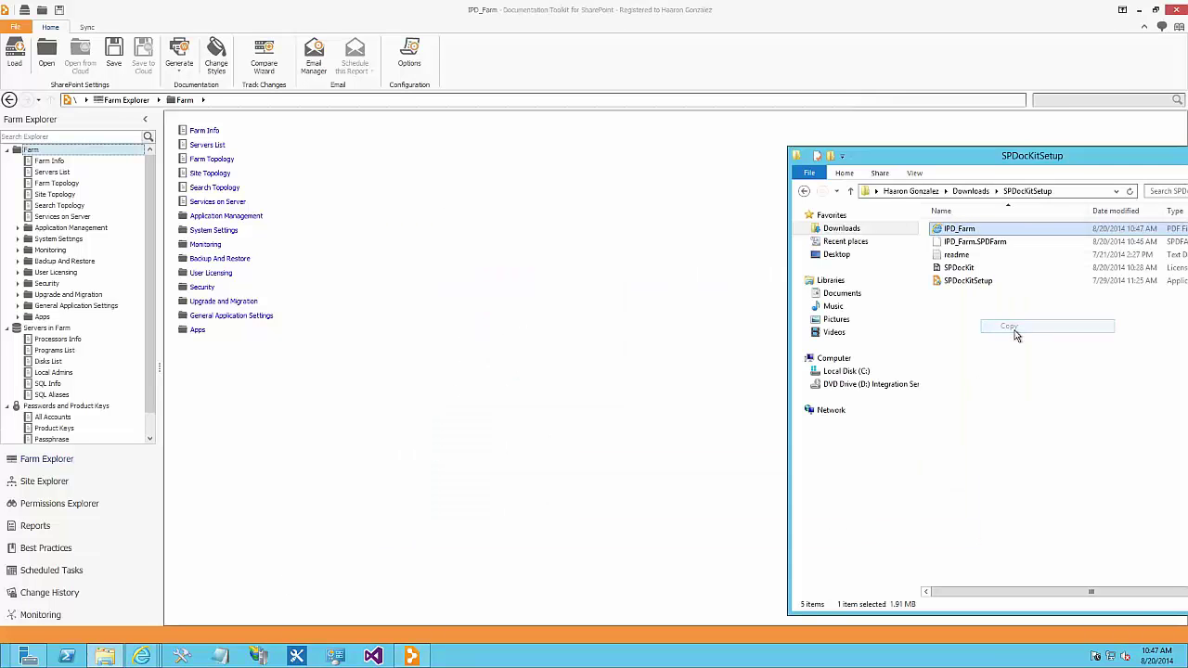
{"action": "left_click_drag", "start_coordinate": [1054, 163], "coordinate": [839, 171]}
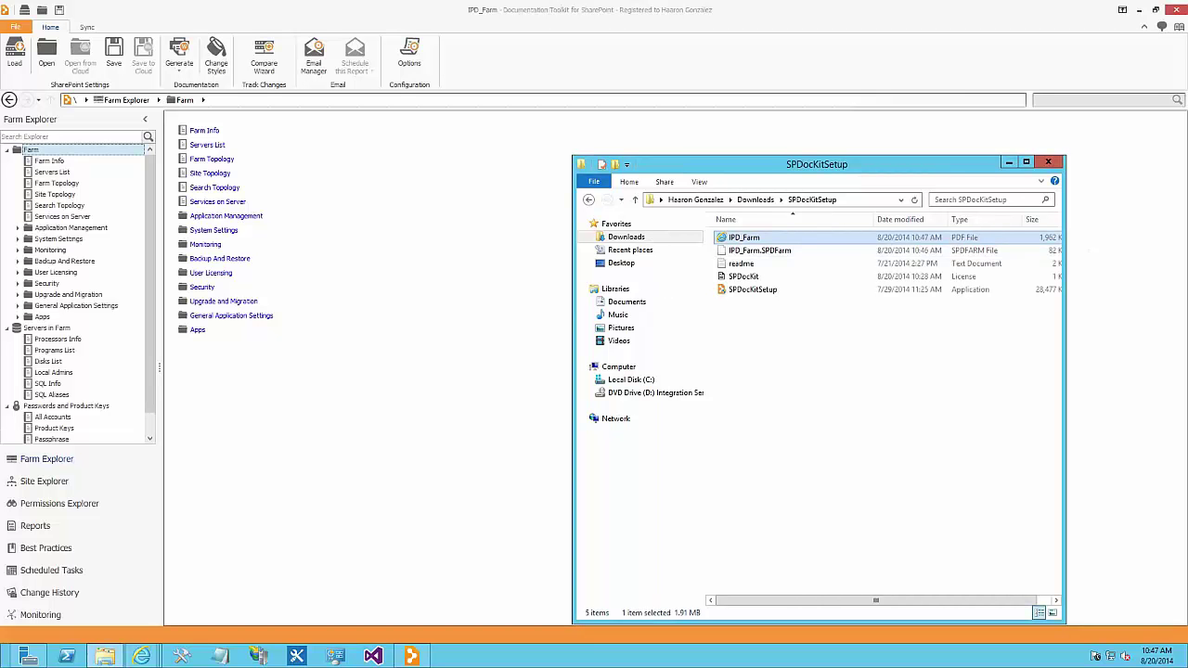
{"action": "key", "text": "Return"}
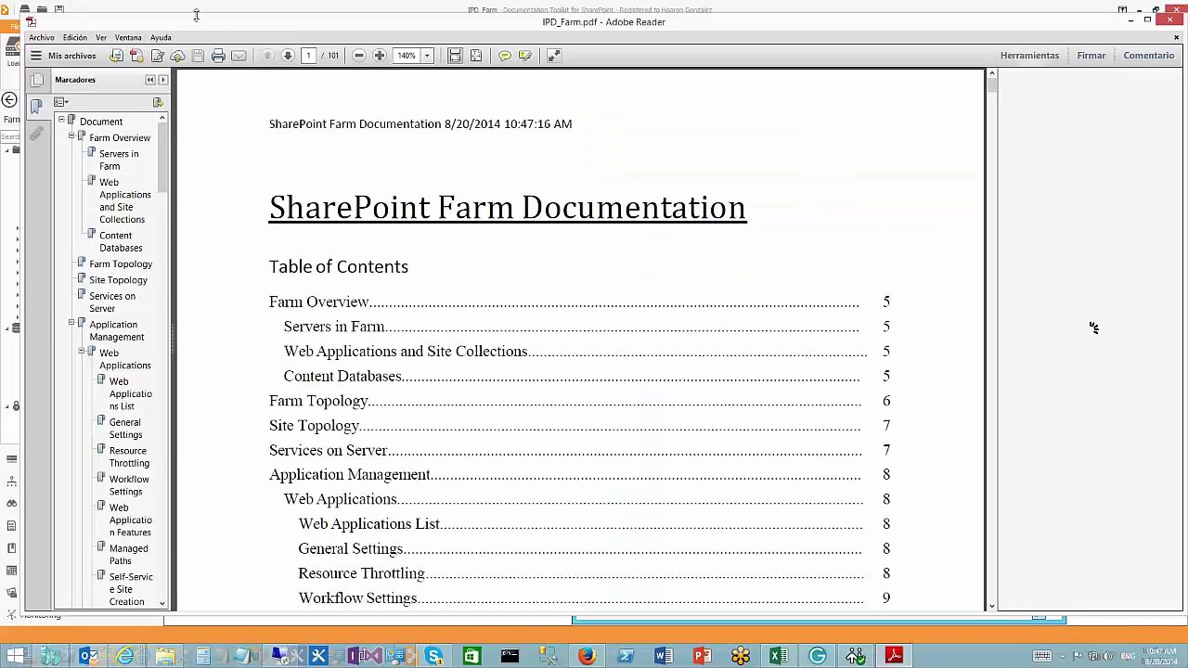
- Maximize Adobe Reader and page through the 101-page farm documentation, returning to the contents
{"action": "double_click", "coordinate": [191, 25]}
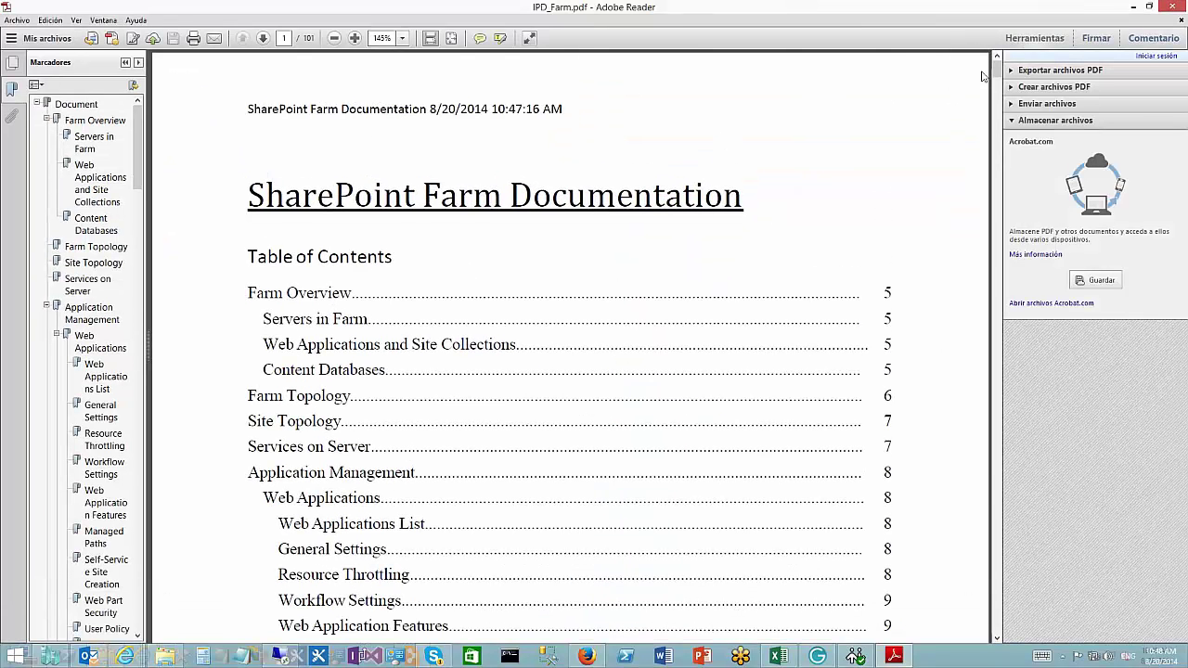
{"action": "mouse_move", "coordinate": [997, 67]}
{"action": "left_mouse_down"}
{"action": "mouse_move", "coordinate": [998, 371]}
{"action": "mouse_move", "coordinate": [998, 59]}
{"action": "left_mouse_up"}
{"action": "scroll", "coordinate": [635, 374], "scroll_direction": "down", "scroll_amount": 3}
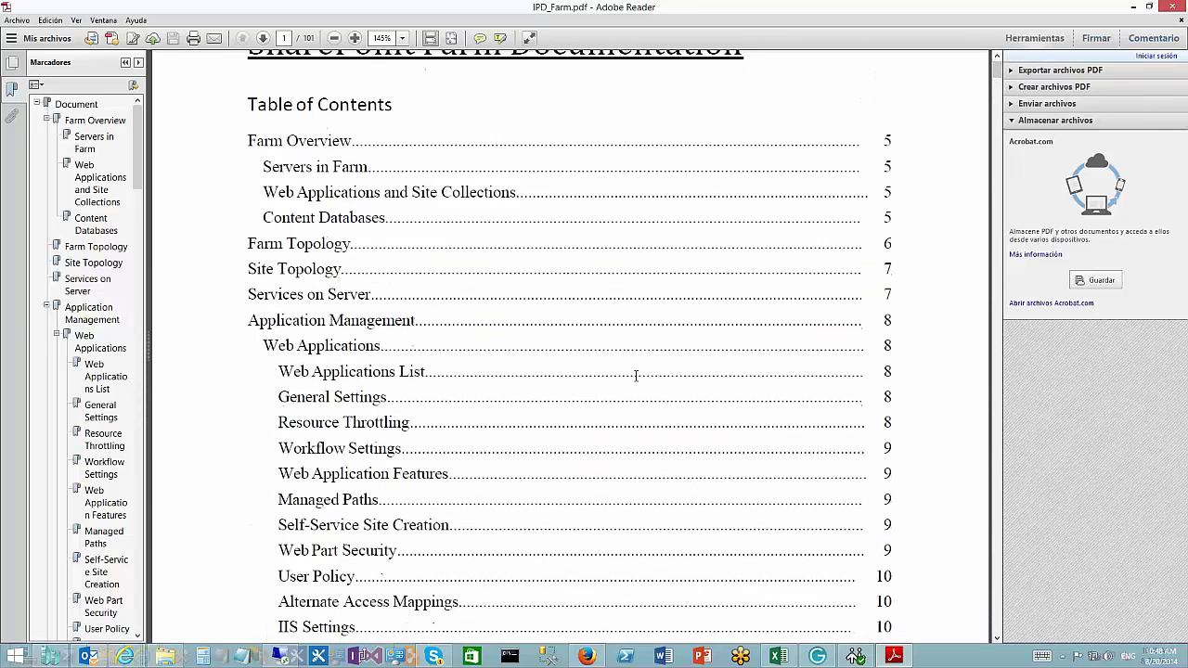
{"action": "scroll", "coordinate": [803, 578], "scroll_direction": "down", "scroll_amount": 15}
{"action": "scroll", "coordinate": [997, 624], "scroll_direction": "down", "scroll_amount": 15}
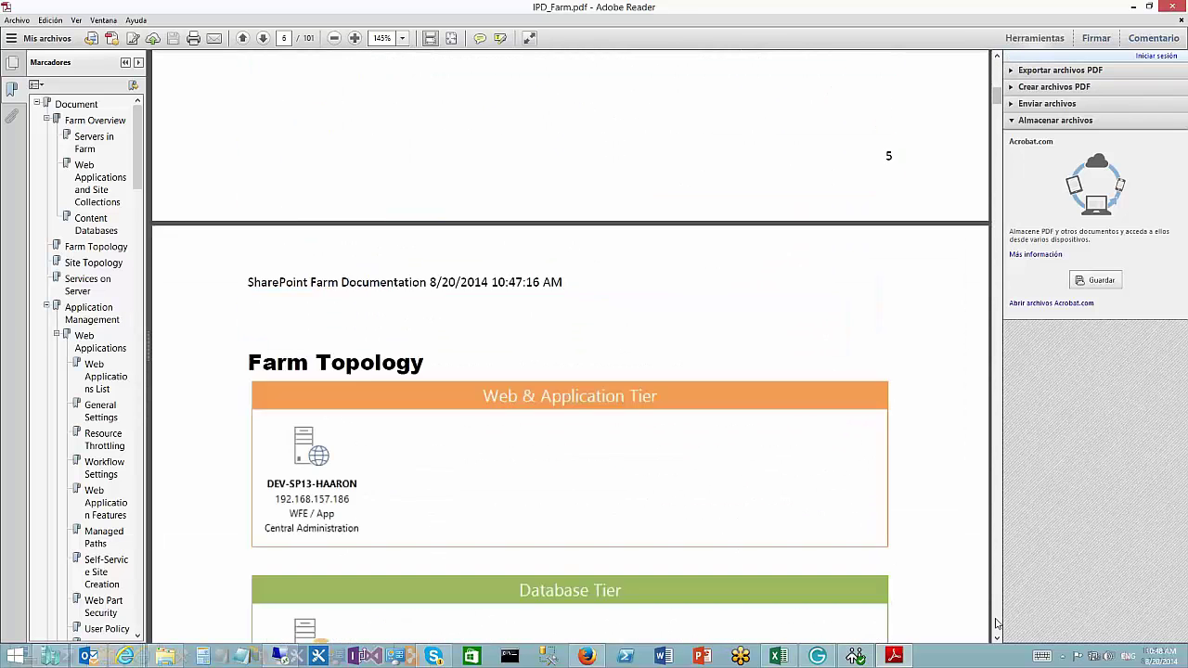
{"action": "scroll", "coordinate": [997, 624], "scroll_direction": "down", "scroll_amount": 20}
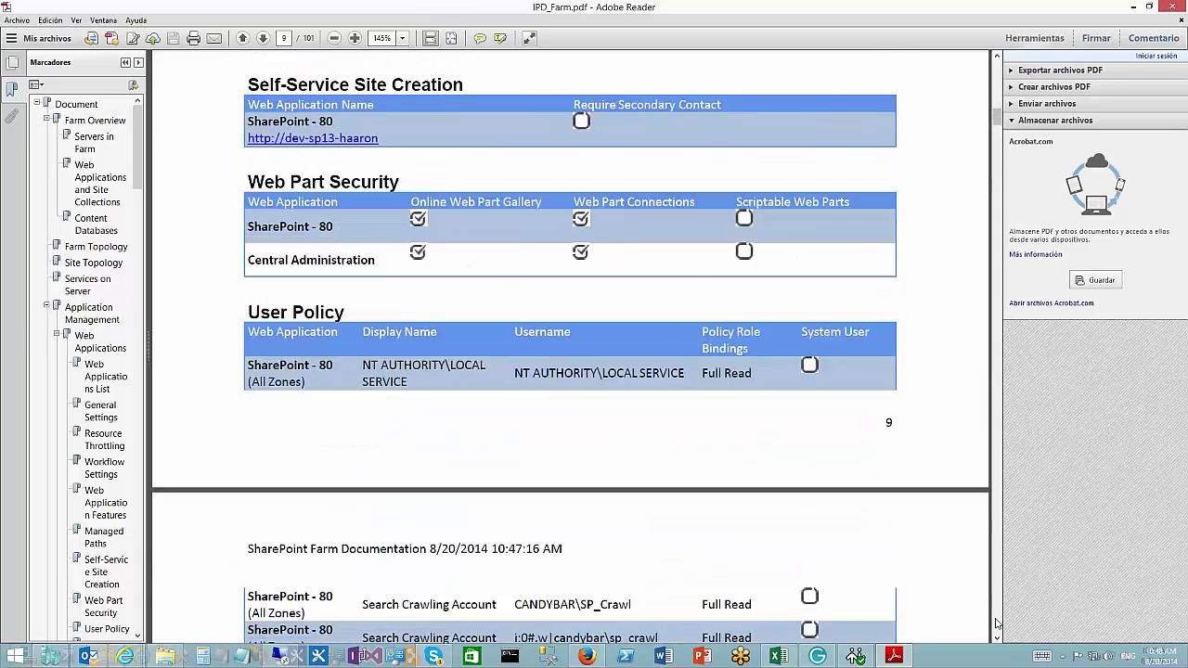
{"action": "scroll", "coordinate": [997, 623], "scroll_direction": "down", "scroll_amount": 17}
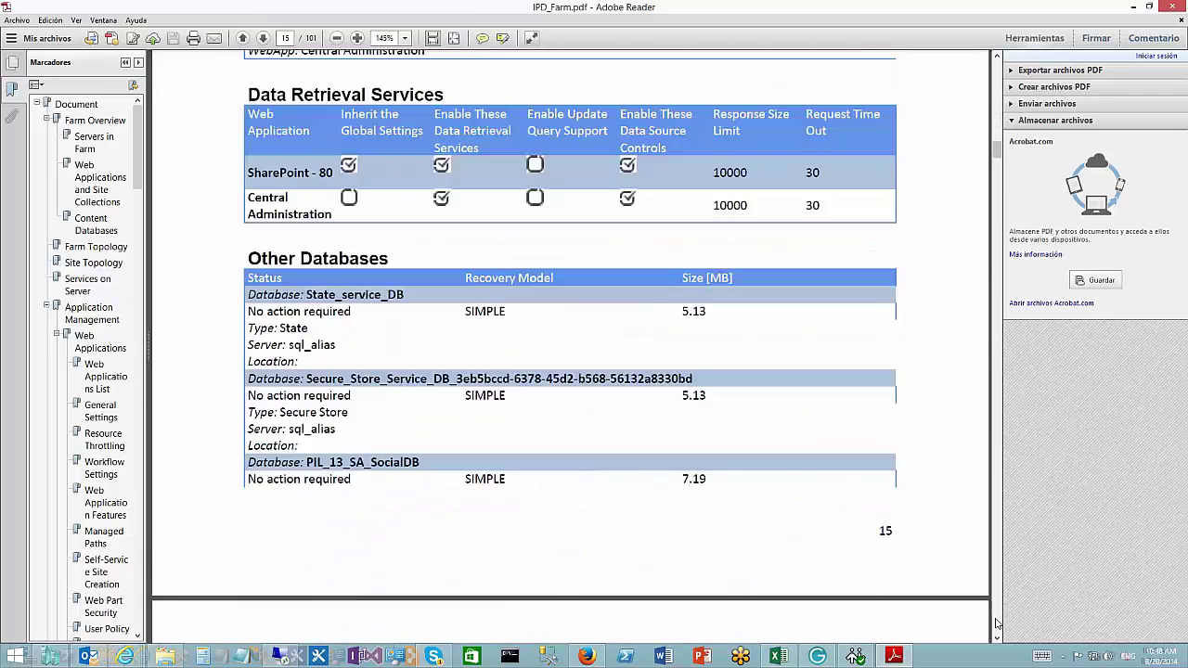
{"action": "scroll", "coordinate": [996, 624], "scroll_direction": "down", "scroll_amount": 20}
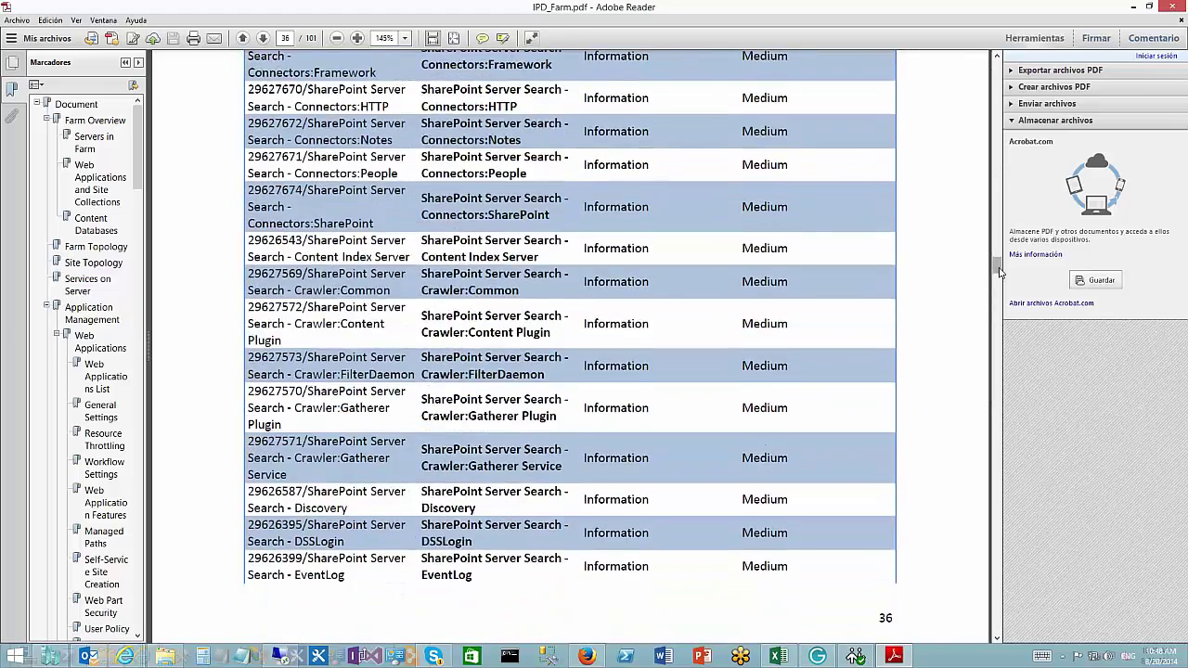
{"action": "left_click_drag", "start_coordinate": [997, 262], "coordinate": [1005, 42]}
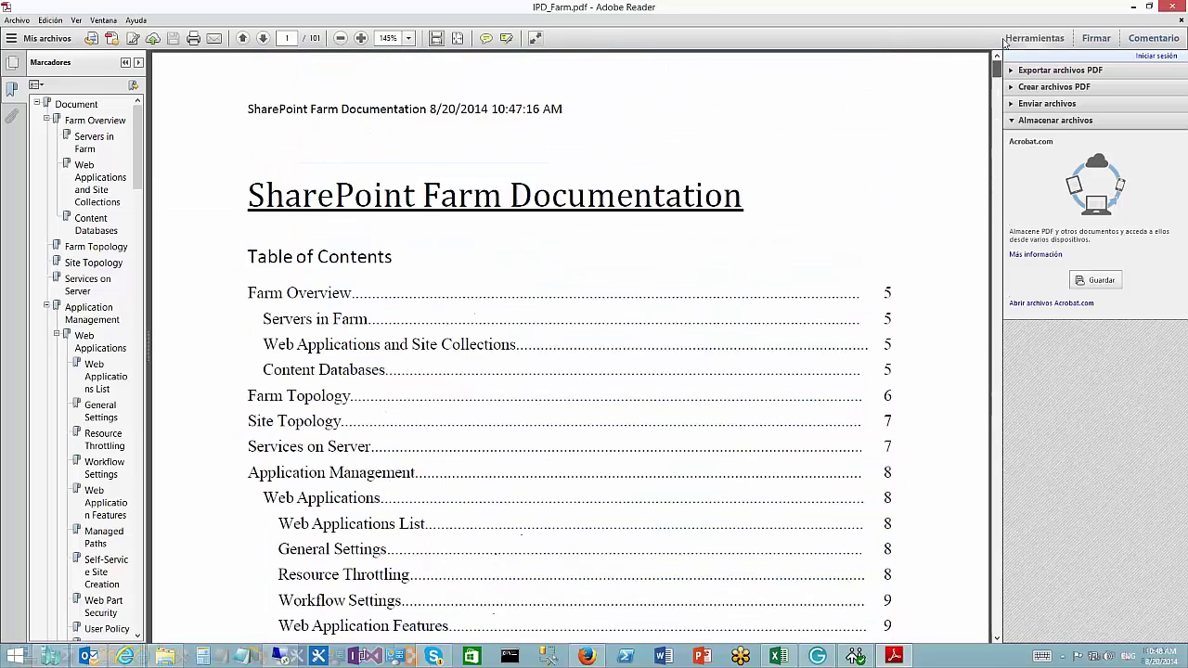
- Close Adobe Reader and export Best Practices Documentation to Word as IPD_Farm_BPA
{"action": "left_click", "coordinate": [1179, 7]}
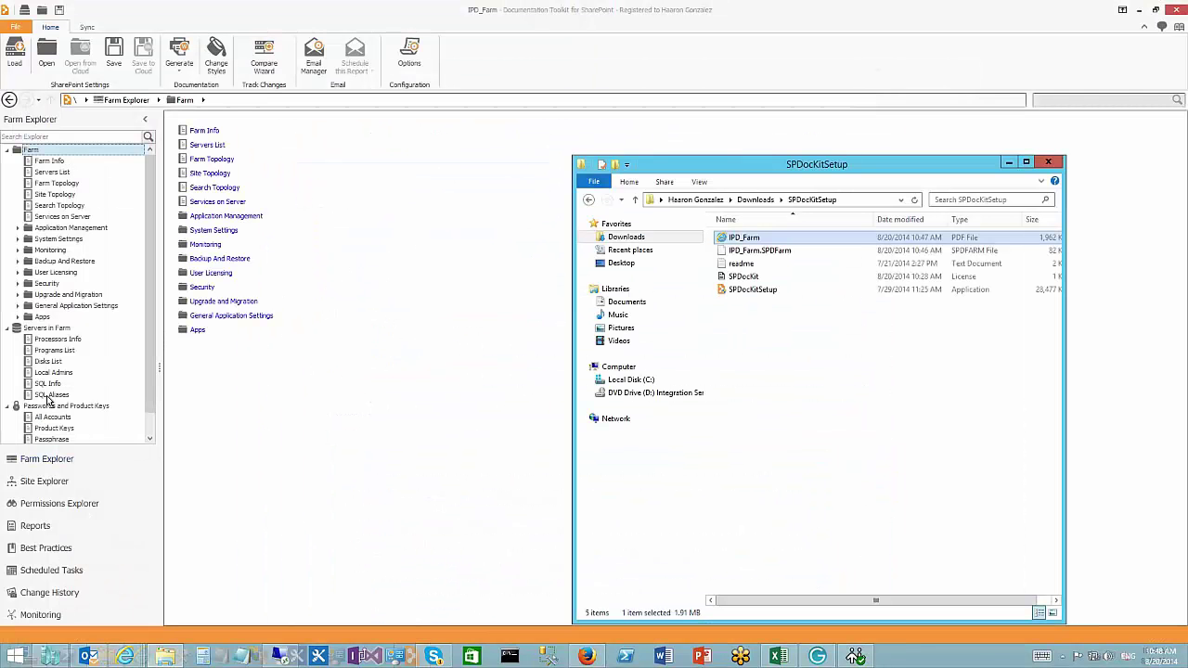
{"action": "left_click", "coordinate": [51, 550]}
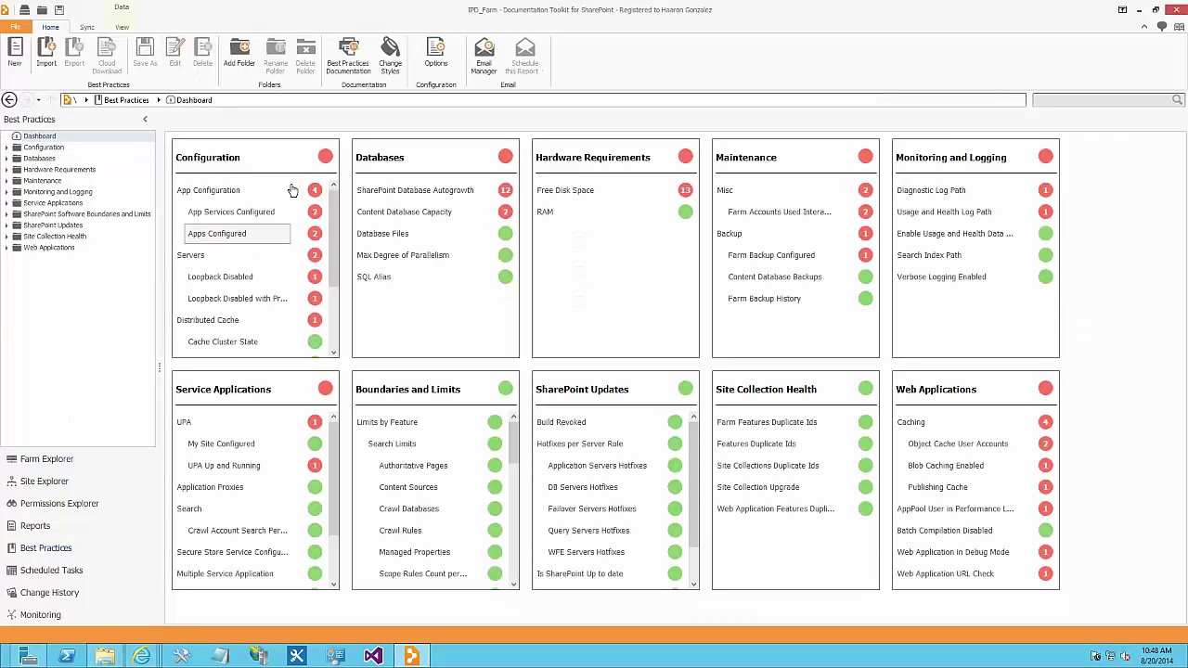
{"action": "left_click", "coordinate": [354, 74]}
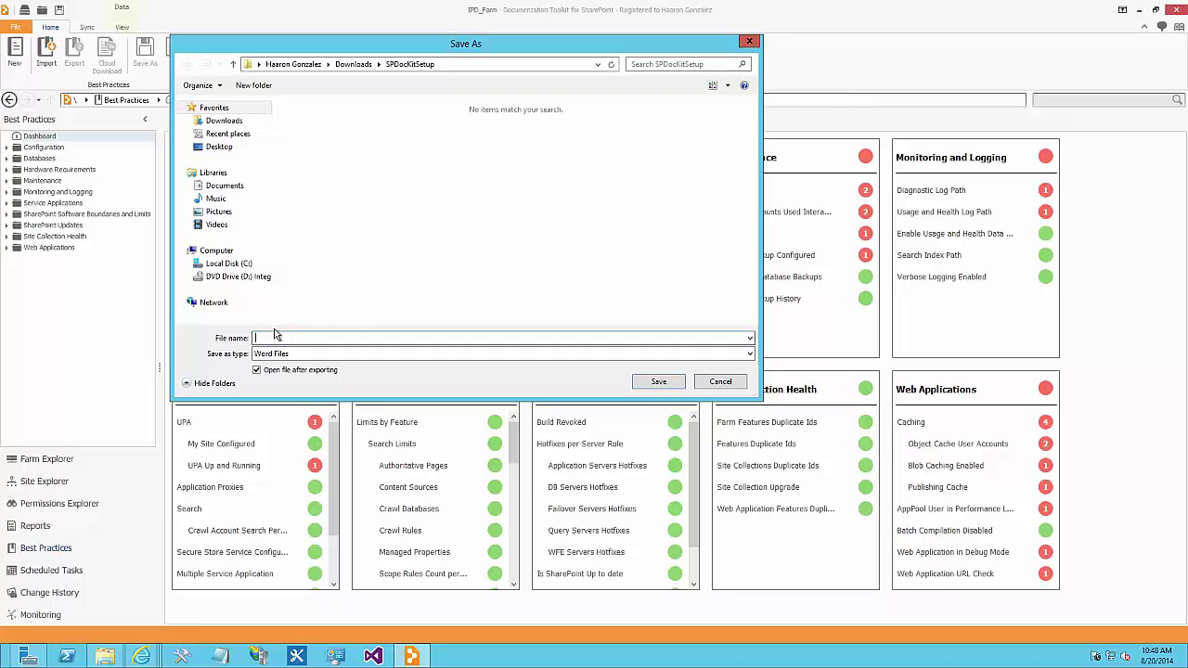
{"action": "type", "text": "IPD_F"}
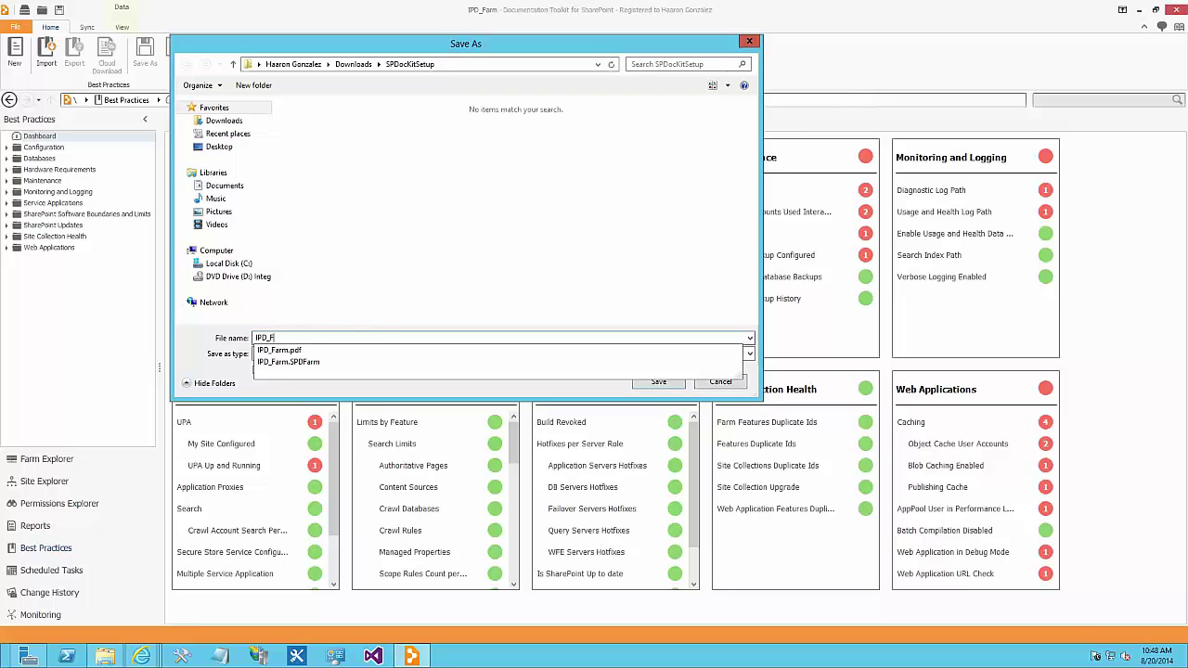
{"action": "type", "text": "arm_BPA"}
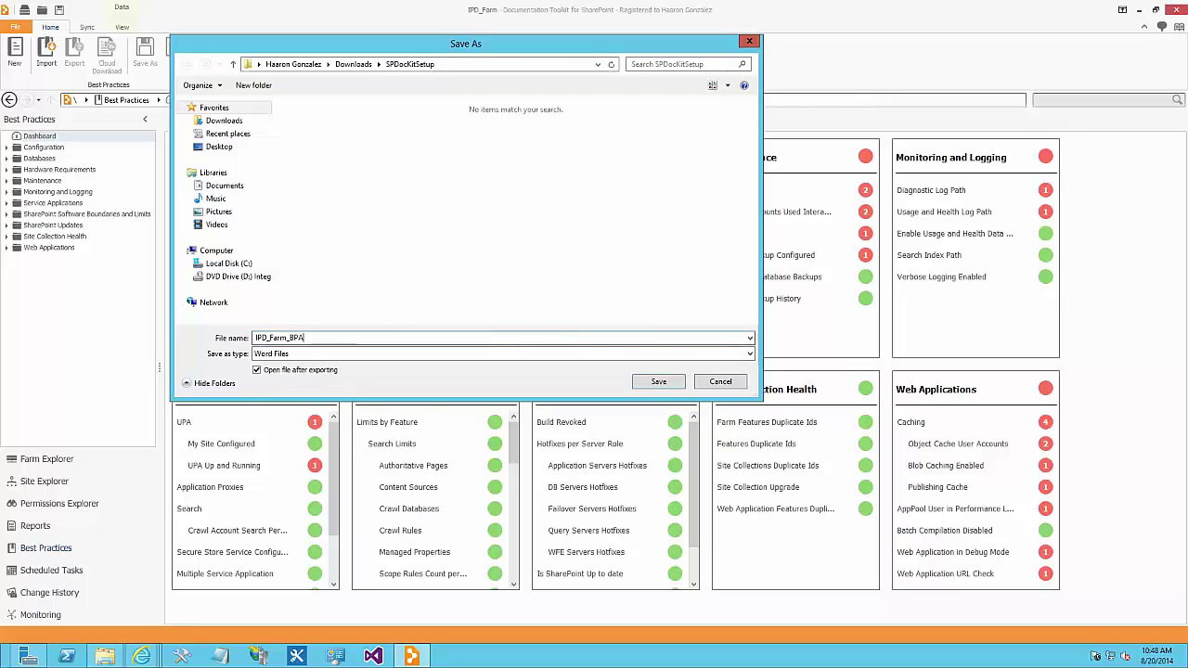
{"action": "key", "text": "Return"}
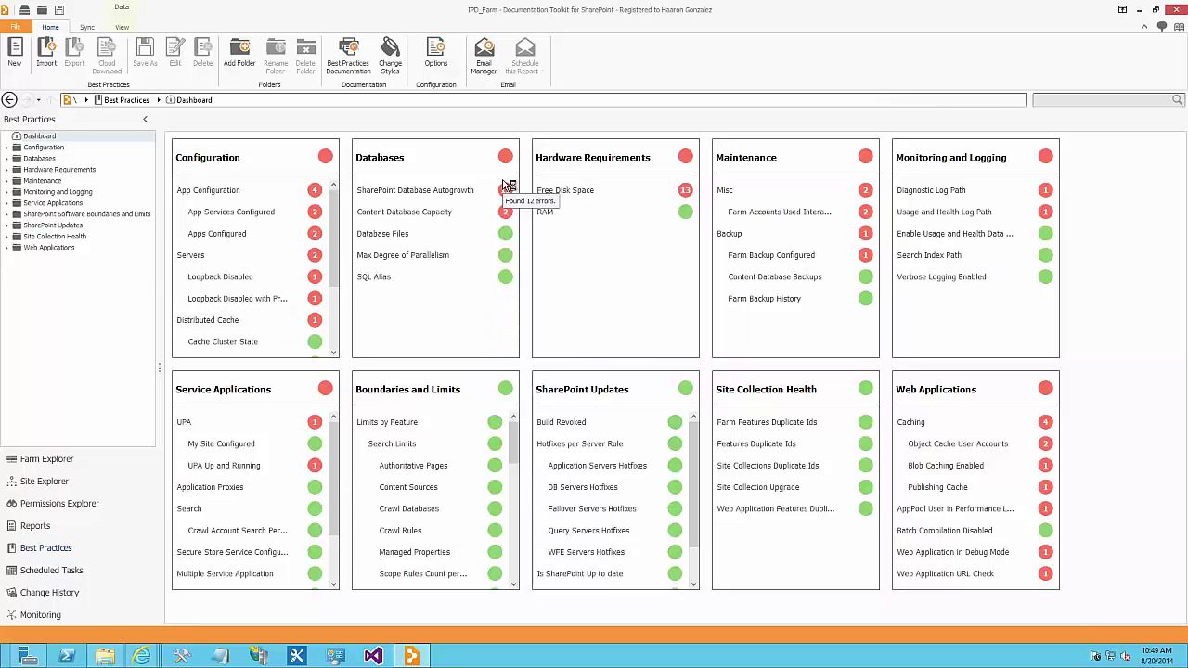
- View the App Services Configured check details, return to the dashboard, and bring IPD_Farm_BPA up in Word
{"action": "left_click", "coordinate": [203, 215]}
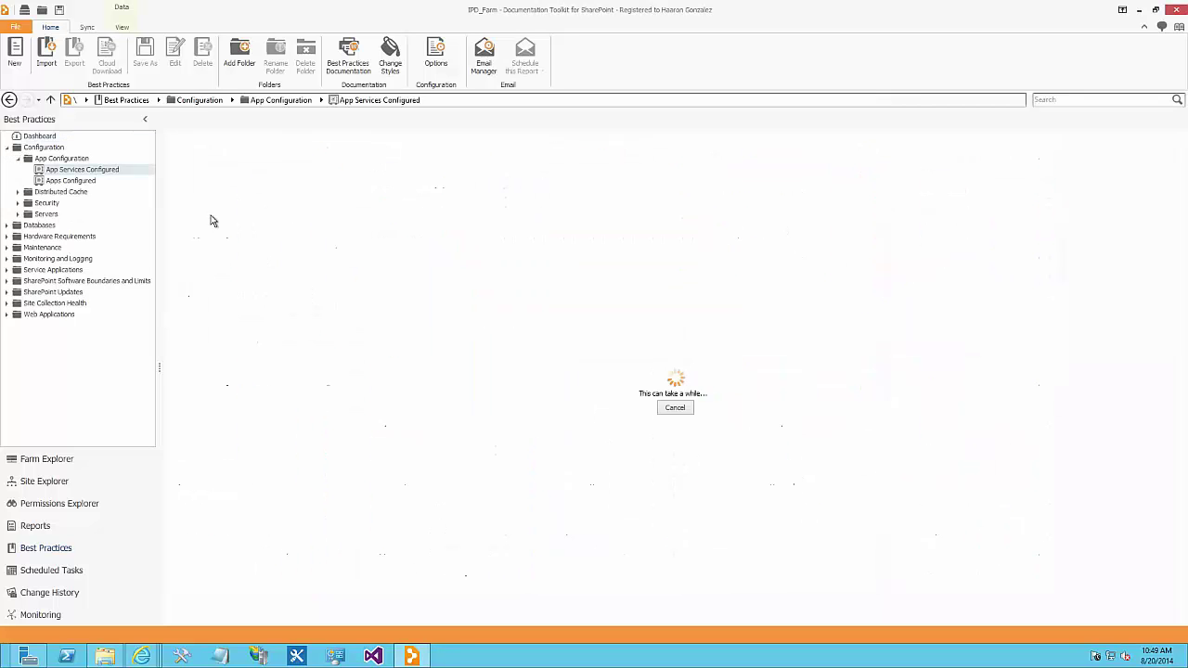
{"action": "left_click", "coordinate": [10, 100]}
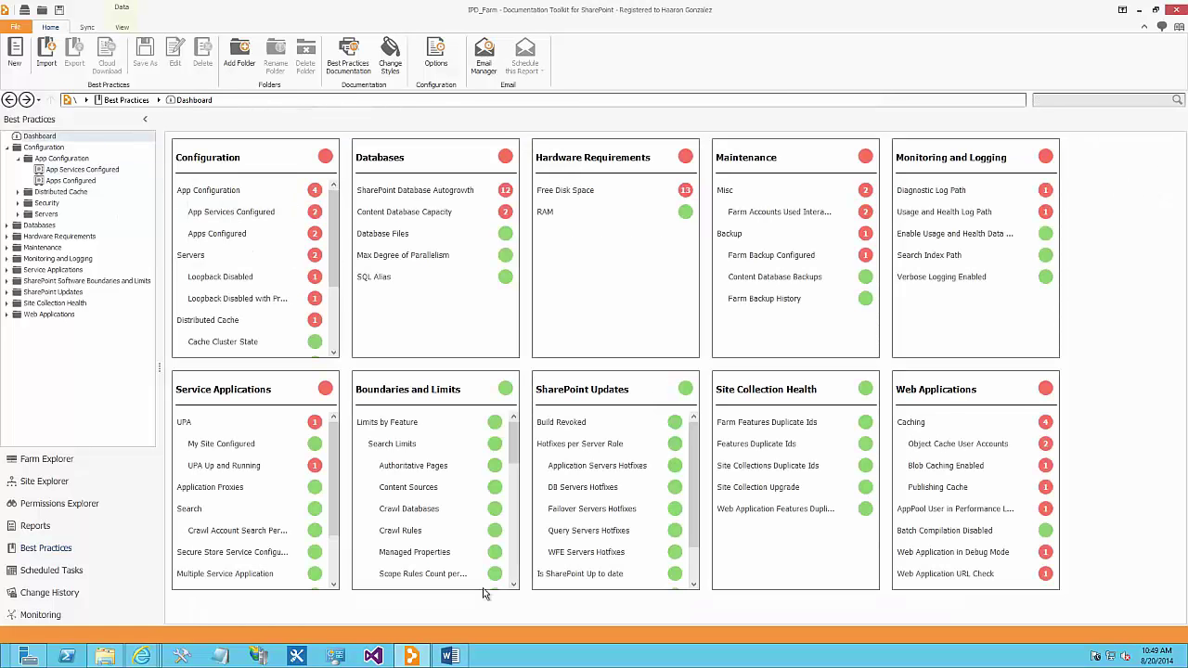
{"action": "left_click", "coordinate": [449, 656]}
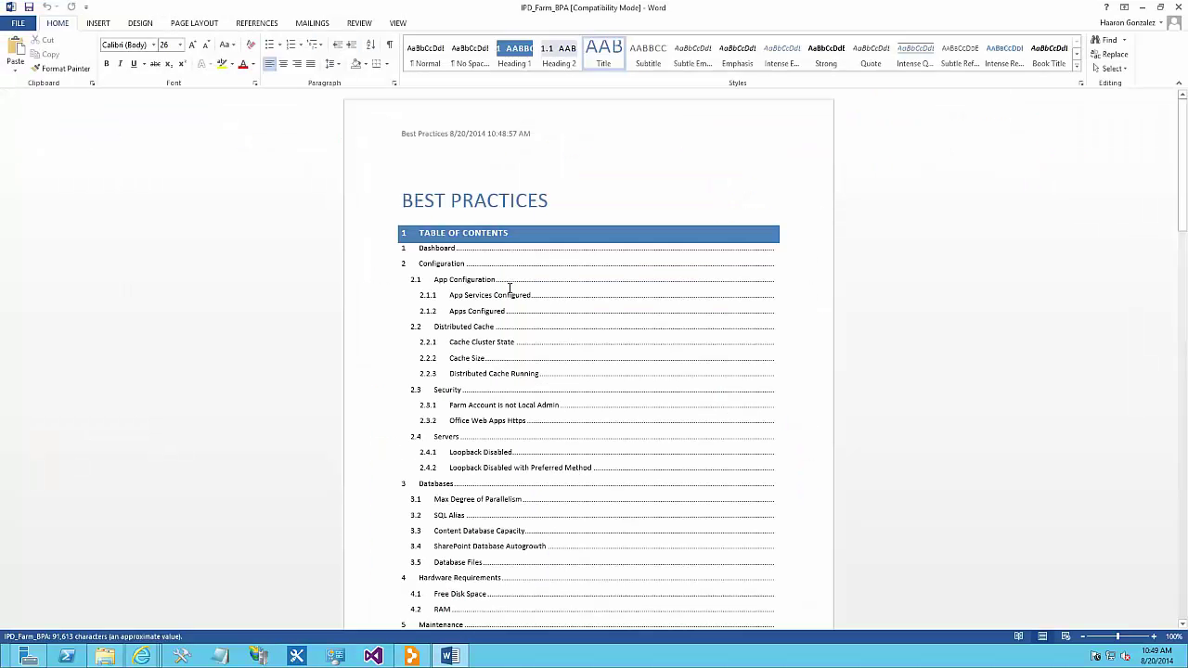
- Scroll from the table of contents through the report's Dashboard table
{"action": "left_click", "coordinate": [695, 344]}
{"action": "scroll", "coordinate": [686, 329], "scroll_direction": "down", "scroll_amount": 10}
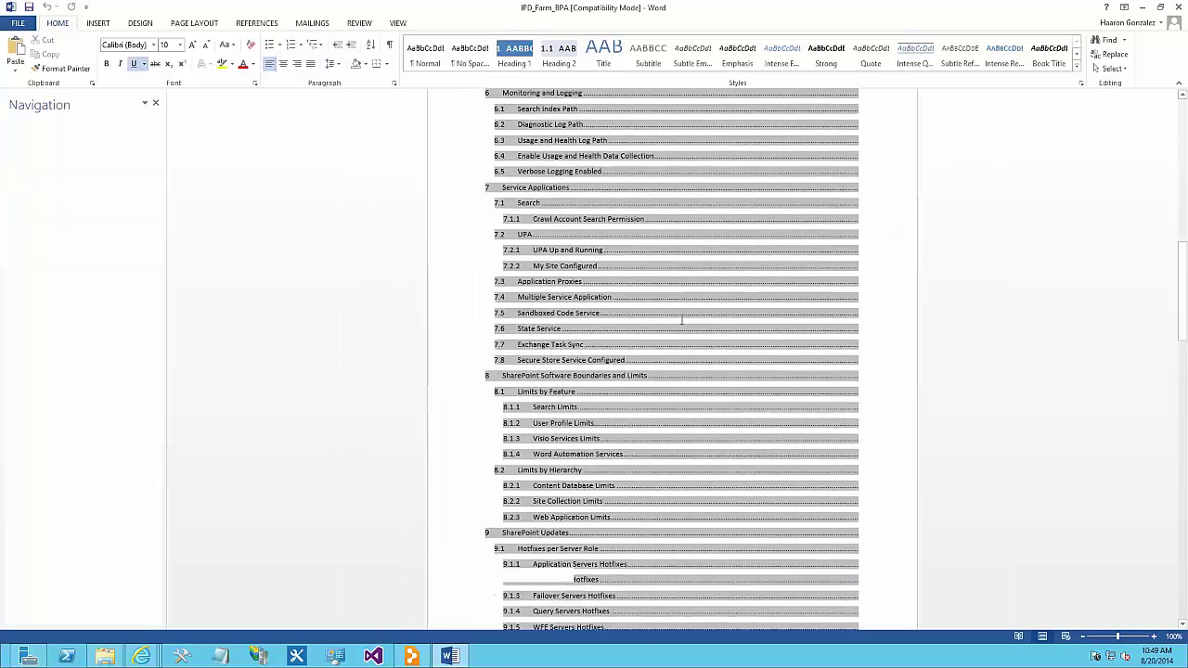
{"action": "scroll", "coordinate": [681, 319], "scroll_direction": "down", "scroll_amount": 10}
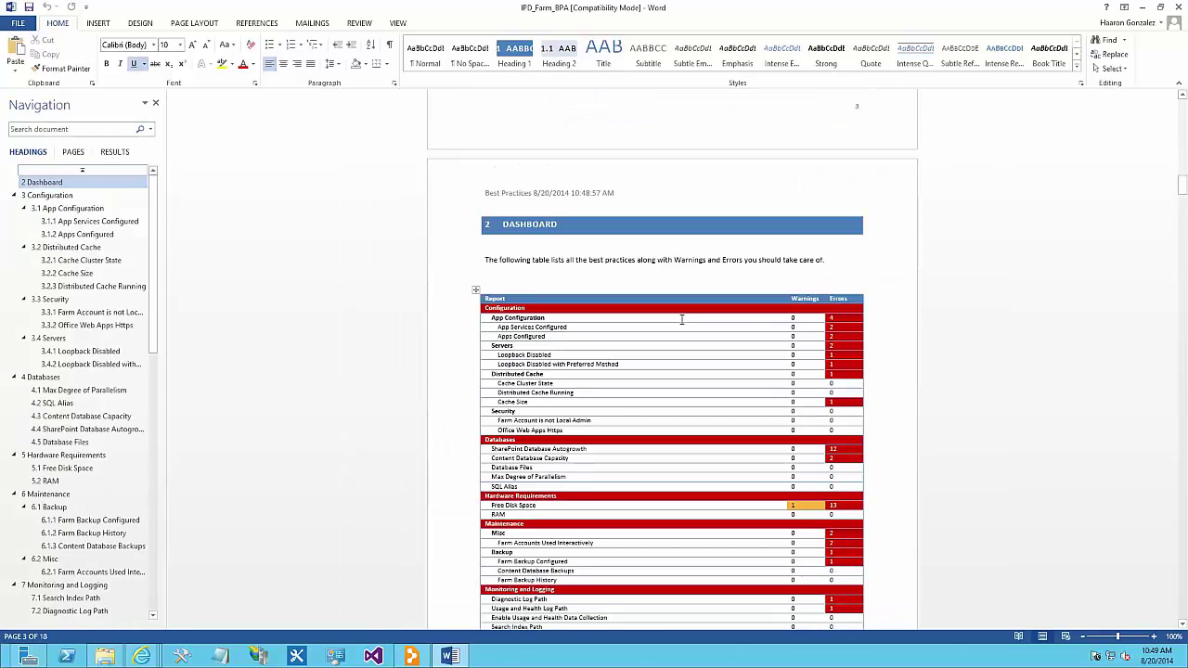
{"action": "scroll", "coordinate": [681, 319], "scroll_direction": "down", "scroll_amount": 1}
{"action": "left_click", "coordinate": [524, 306]}
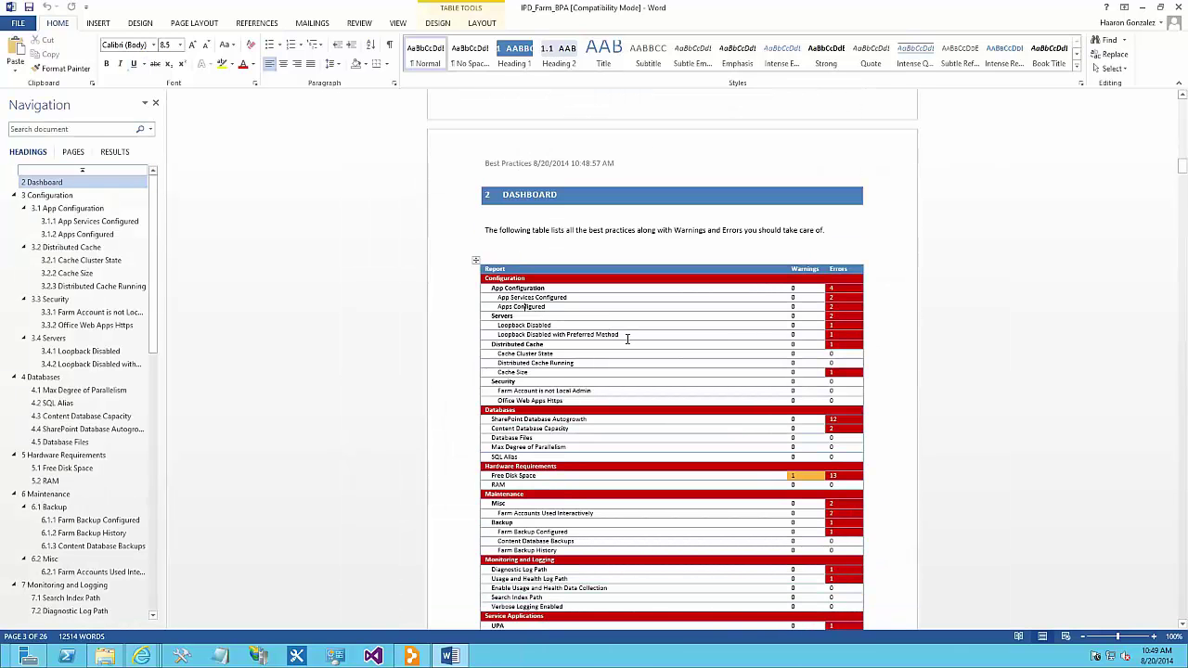
{"action": "scroll", "coordinate": [627, 339], "scroll_direction": "down", "scroll_amount": 3}
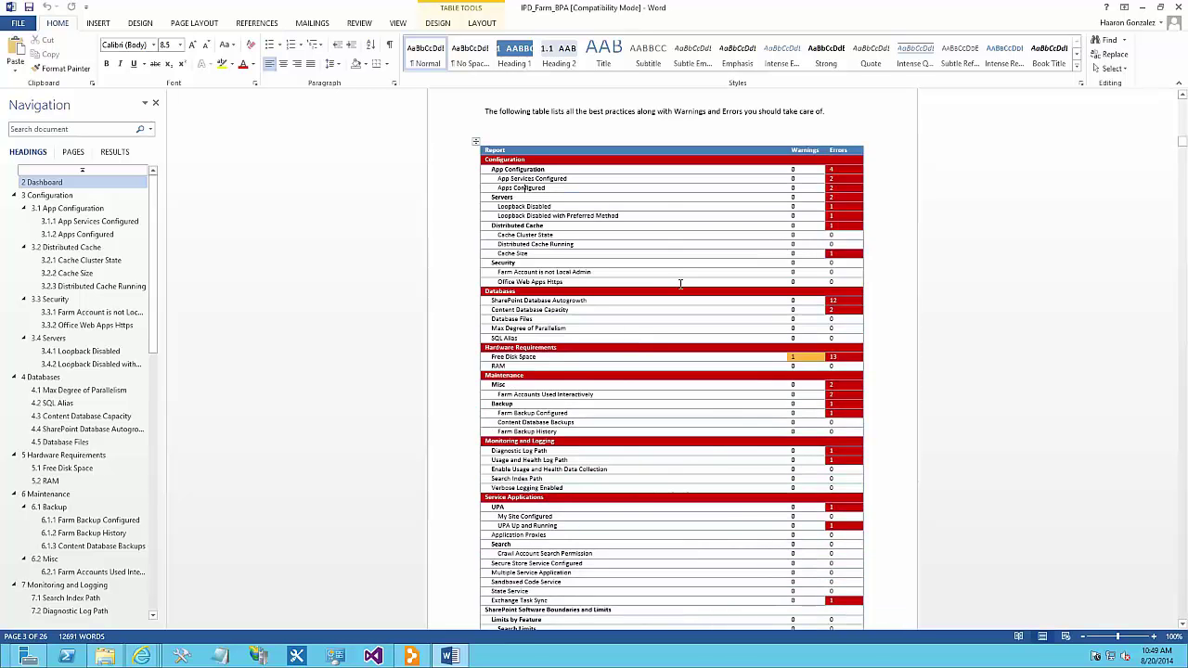
{"action": "scroll", "coordinate": [687, 464], "scroll_direction": "down", "scroll_amount": 5}
{"action": "scroll", "coordinate": [605, 473], "scroll_direction": "down", "scroll_amount": 8}
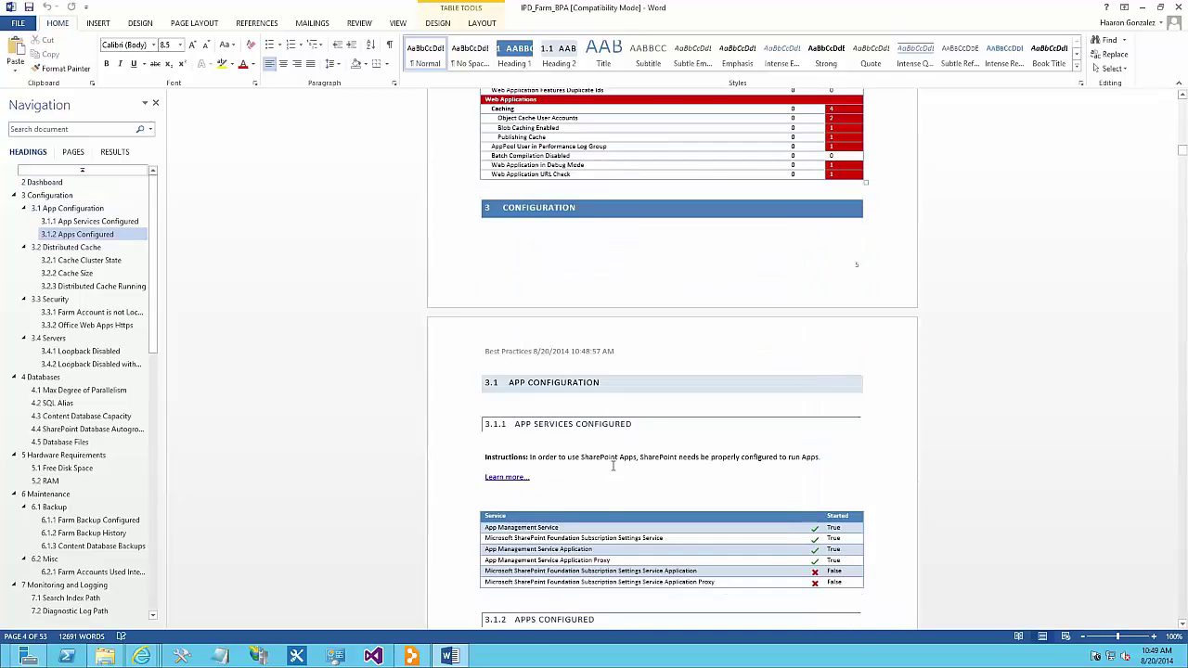
{"action": "scroll", "coordinate": [612, 466], "scroll_direction": "down", "scroll_amount": 2}
- Select the App Services Configured Instructions paragraph, then continue to the App Configuration section
{"action": "triple_click", "coordinate": [575, 401]}
{"action": "scroll", "coordinate": [525, 455], "scroll_direction": "up", "scroll_amount": 2}
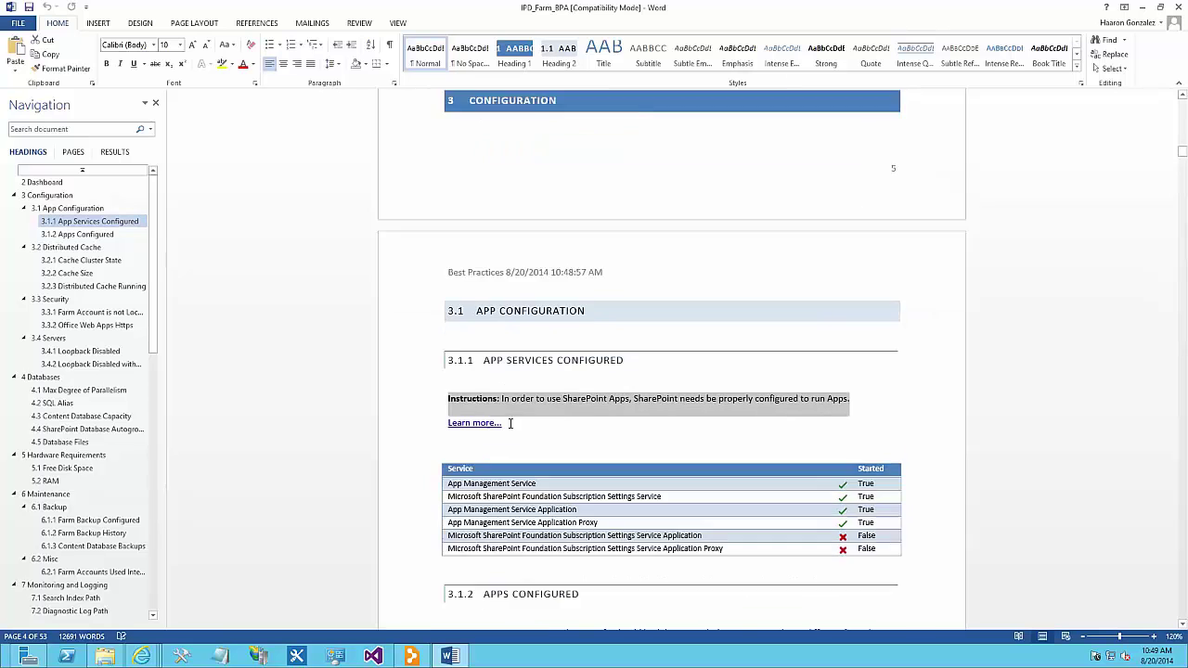
{"action": "scroll", "coordinate": [510, 423], "scroll_direction": "up", "scroll_amount": 1}
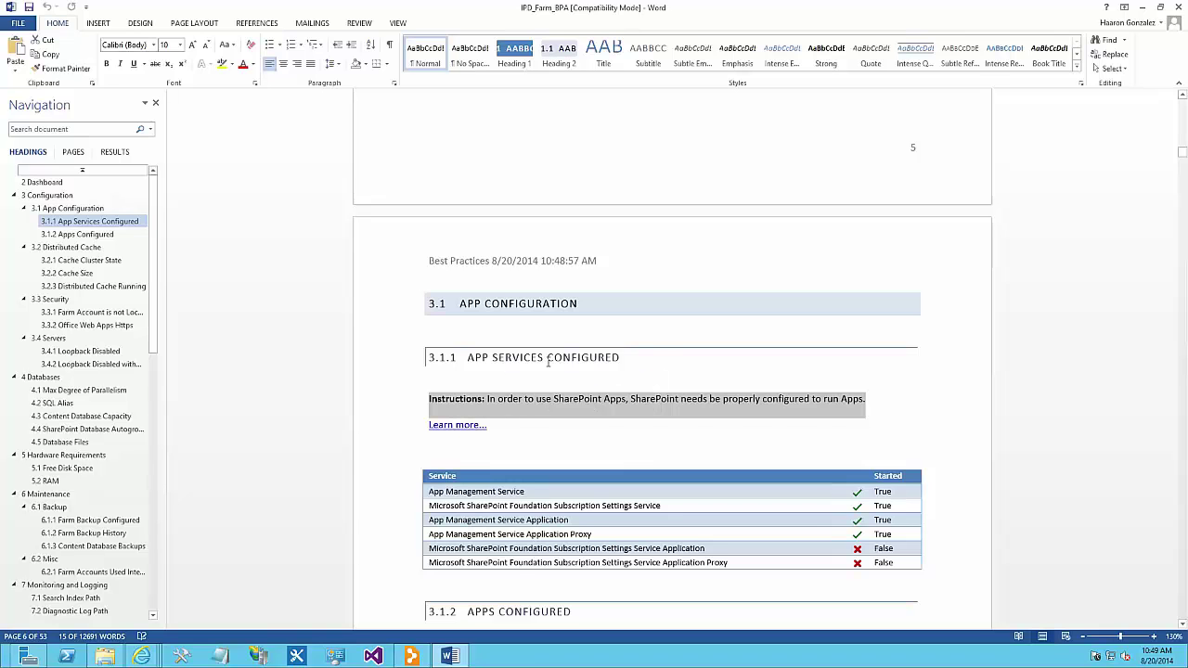
{"action": "left_click", "coordinate": [464, 400]}
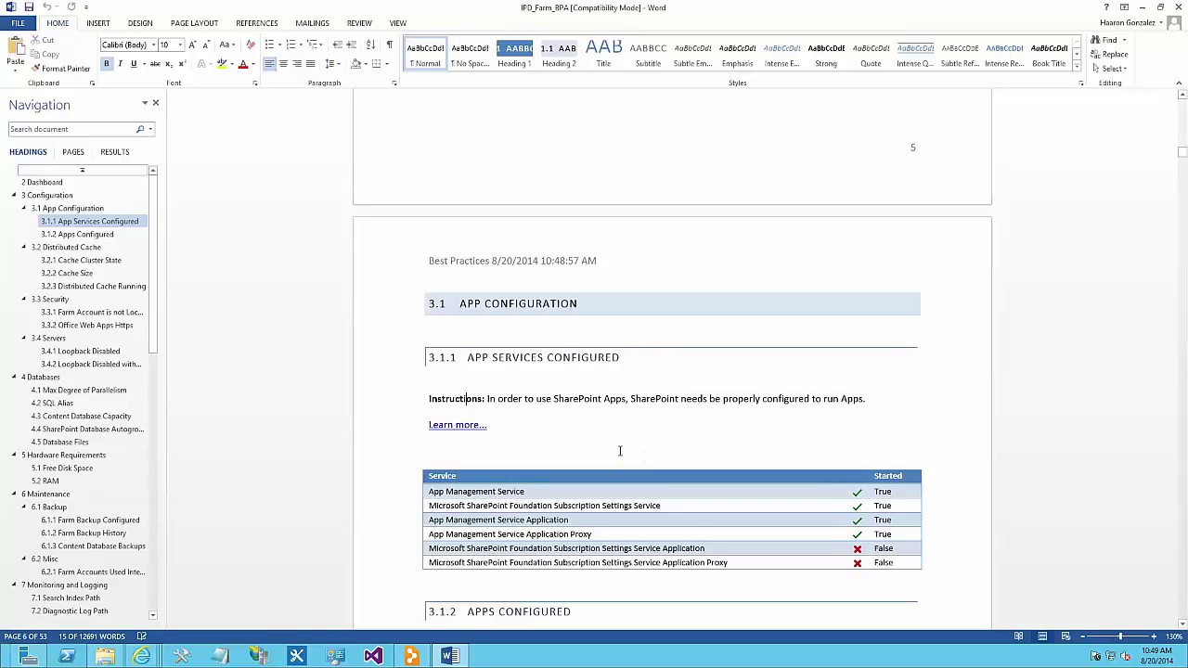
{"action": "scroll", "coordinate": [602, 441], "scroll_direction": "down", "scroll_amount": 1}
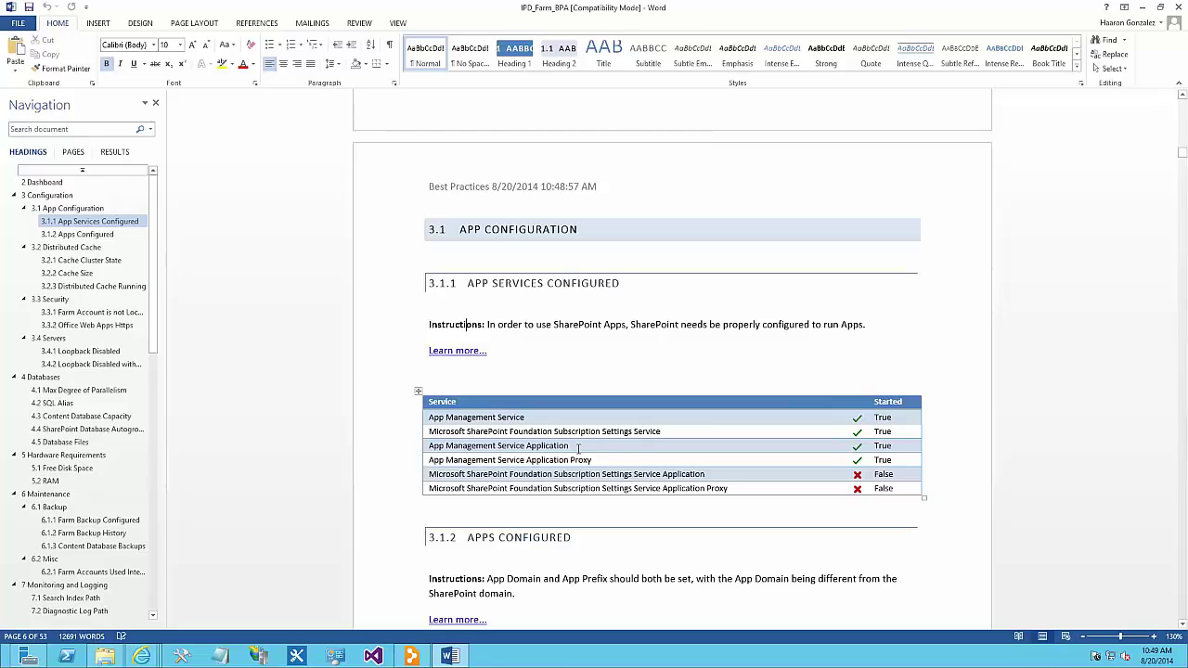
{"action": "scroll", "coordinate": [582, 436], "scroll_direction": "down", "scroll_amount": 3}
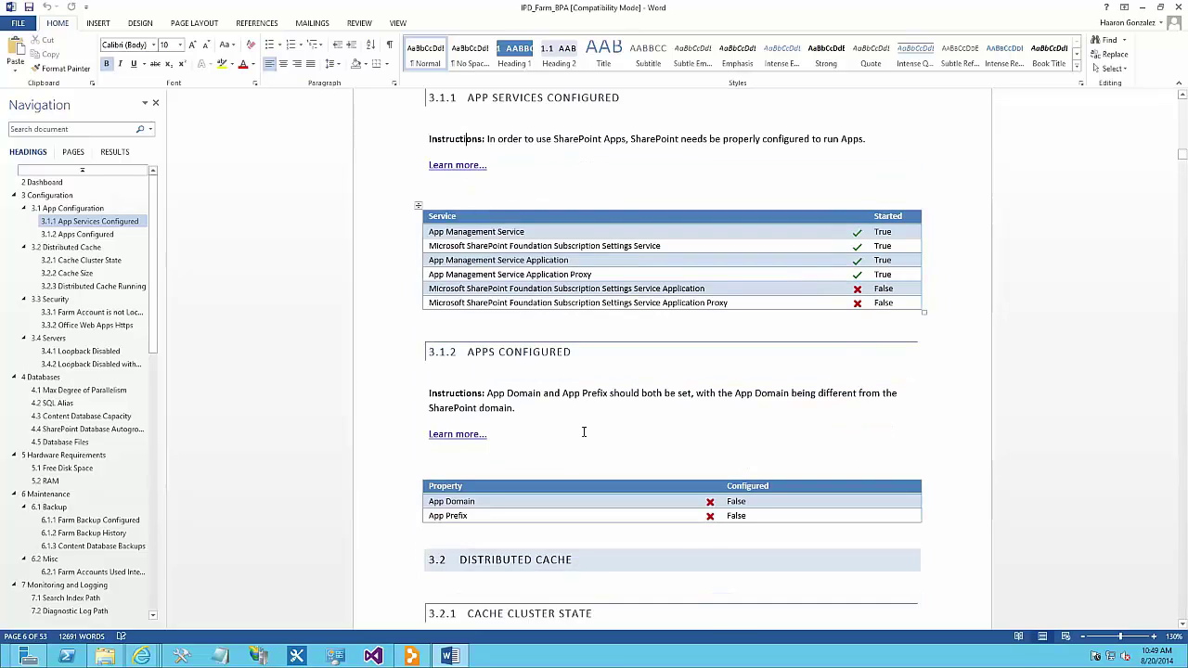